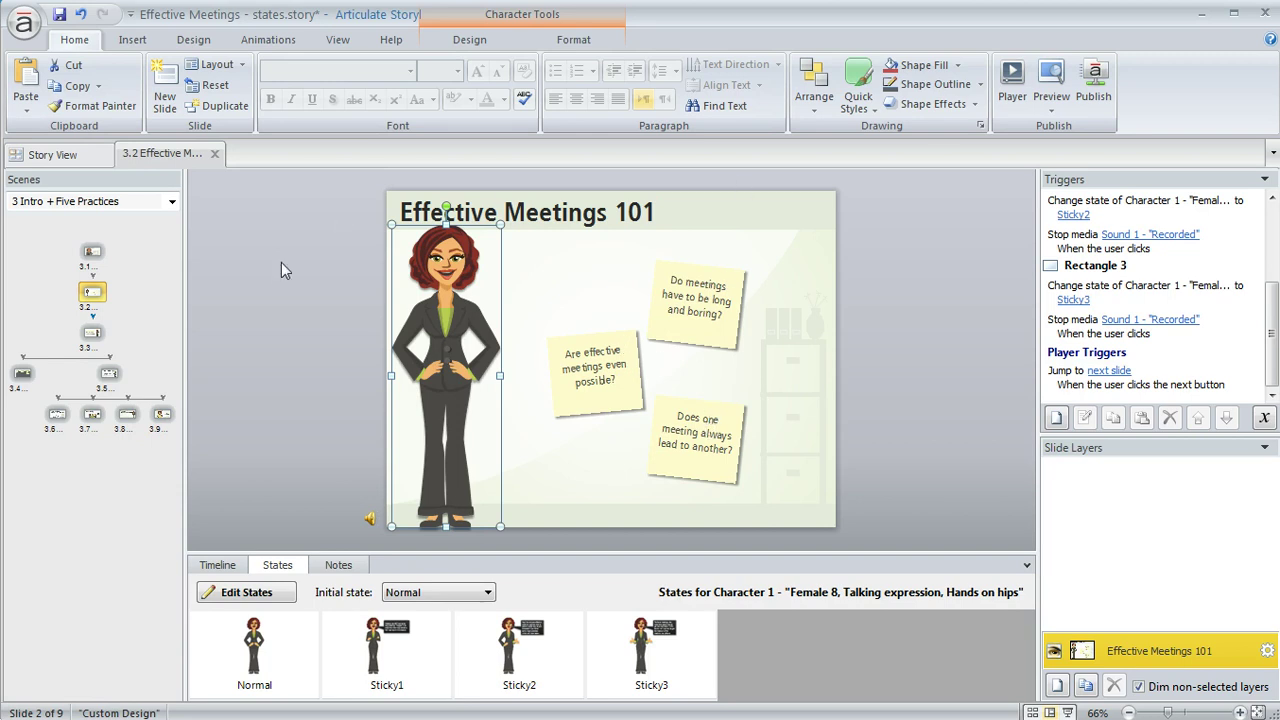
Step: Preview the character's Sticky1 state and inspect the first sticky note's trigger without changing it
{"action": "left_click", "coordinate": [398, 652]}
{"action": "scroll", "coordinate": [1155, 300], "scroll_direction": "up", "scroll_amount": 3}
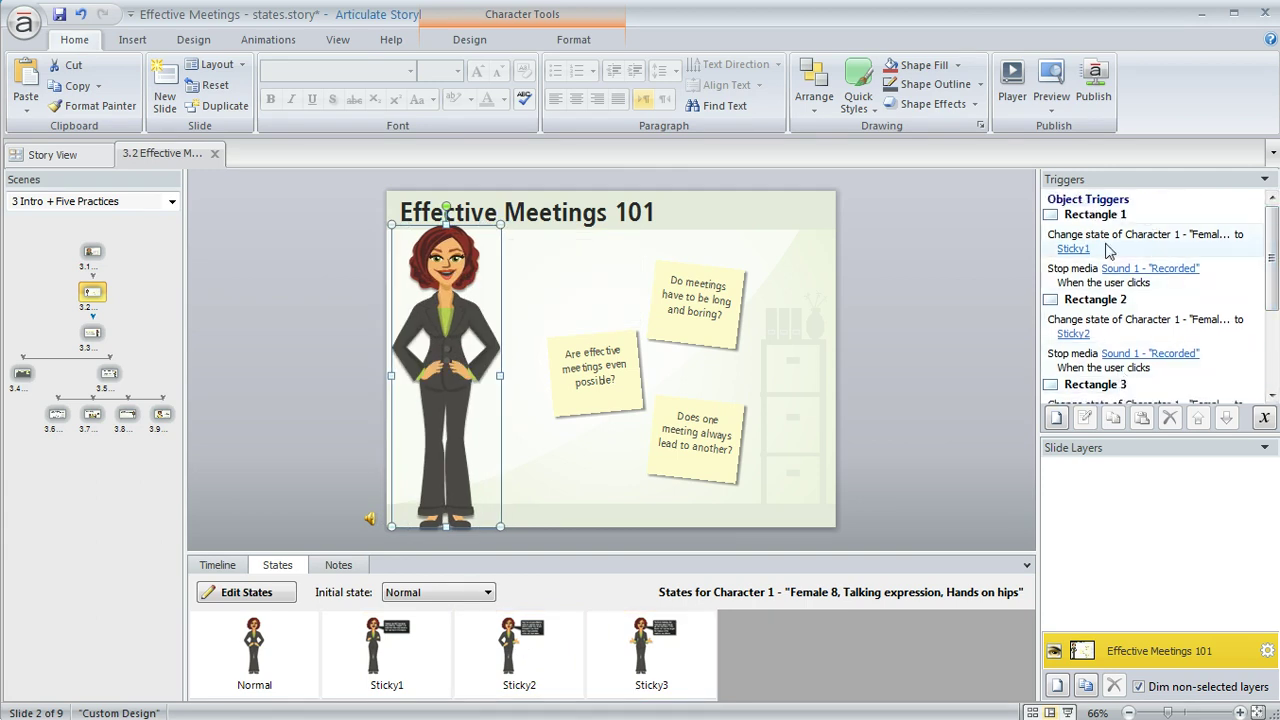
{"action": "double_click", "coordinate": [1107, 241]}
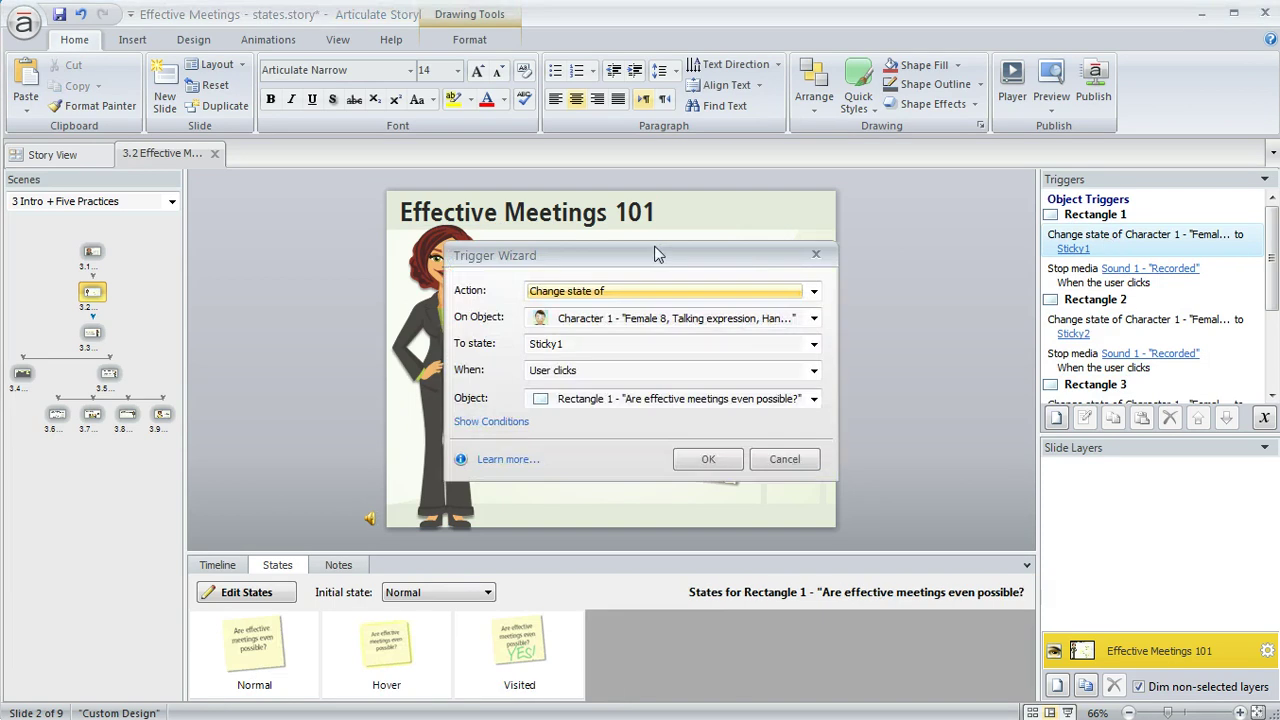
{"action": "left_click_drag", "start_coordinate": [597, 133], "coordinate": [1009, 120]}
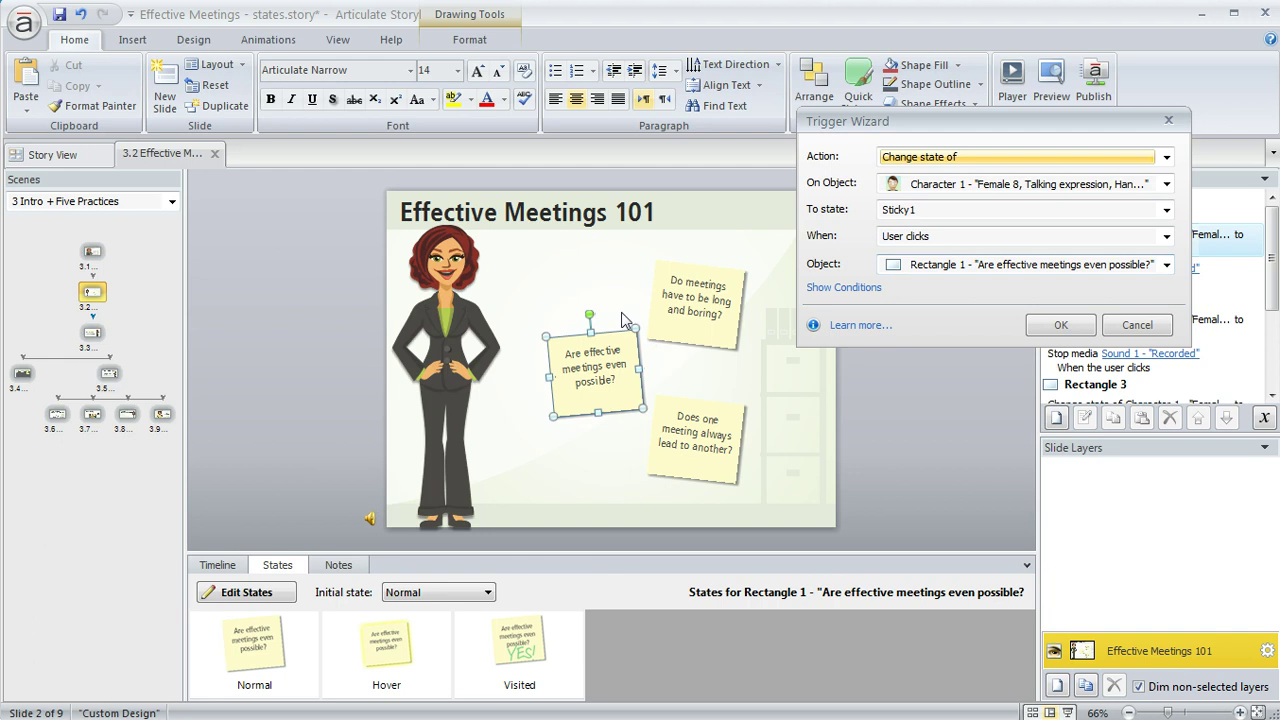
{"action": "left_click", "coordinate": [1136, 325]}
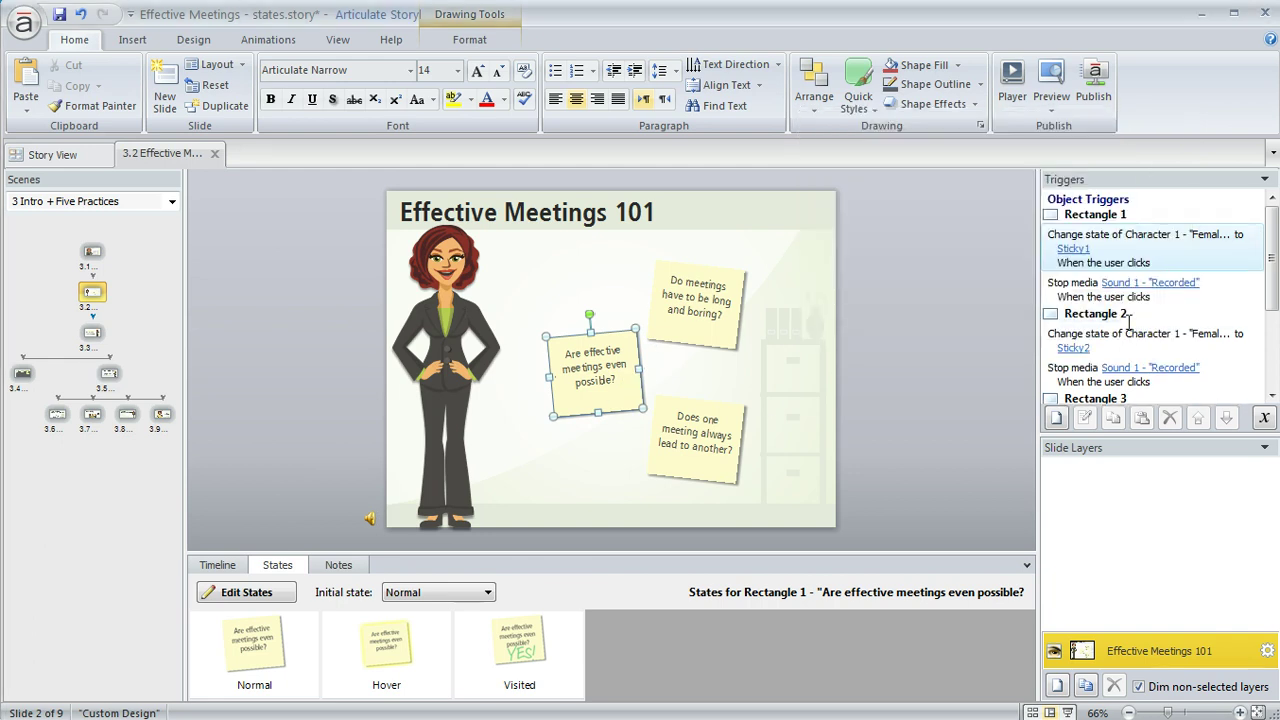
Step: Preview this slide, testing the Do meetings, Are effective meetings and Does one meeting notes
{"action": "left_click", "coordinate": [1060, 112]}
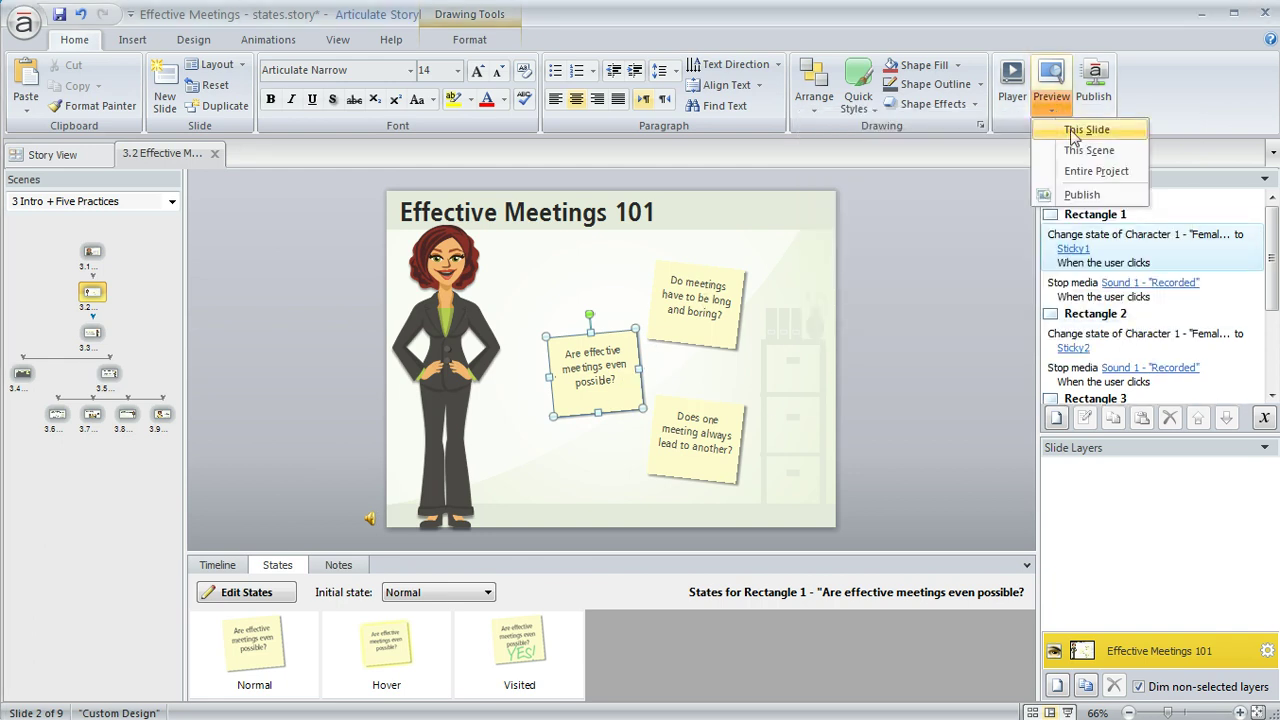
{"action": "left_click", "coordinate": [1075, 129]}
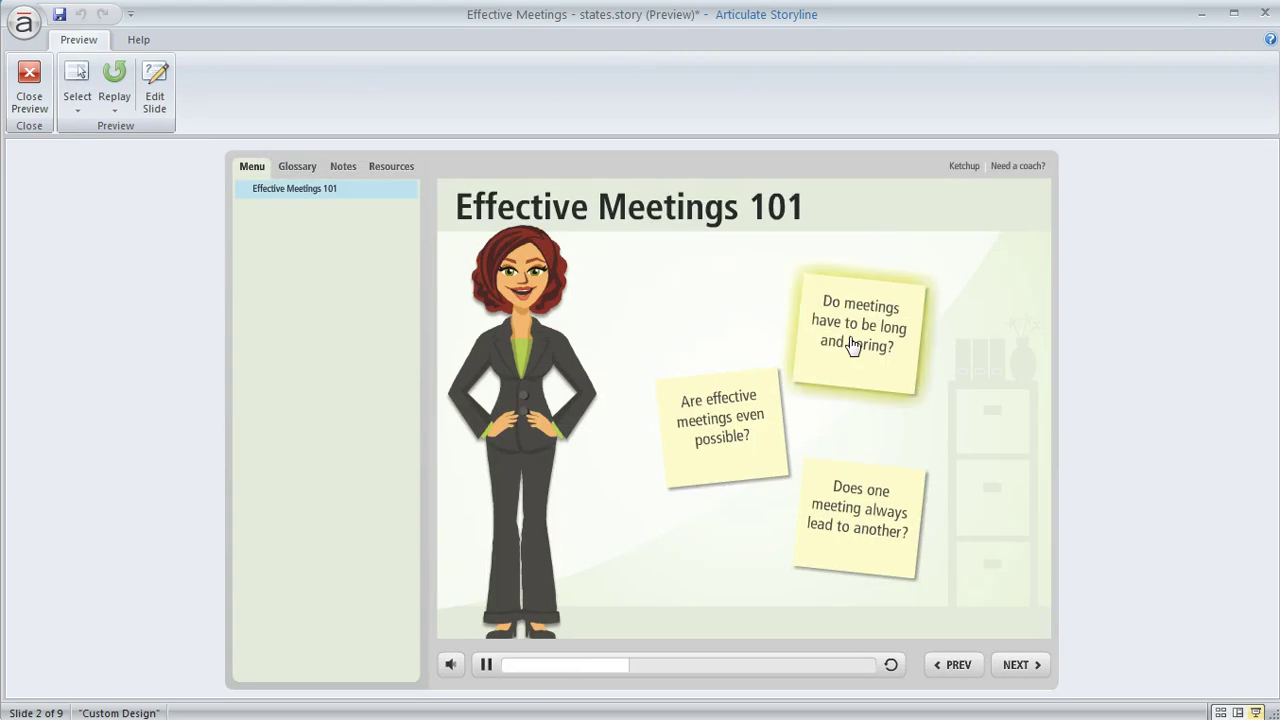
{"action": "left_click", "coordinate": [851, 345]}
{"action": "left_click", "coordinate": [723, 418]}
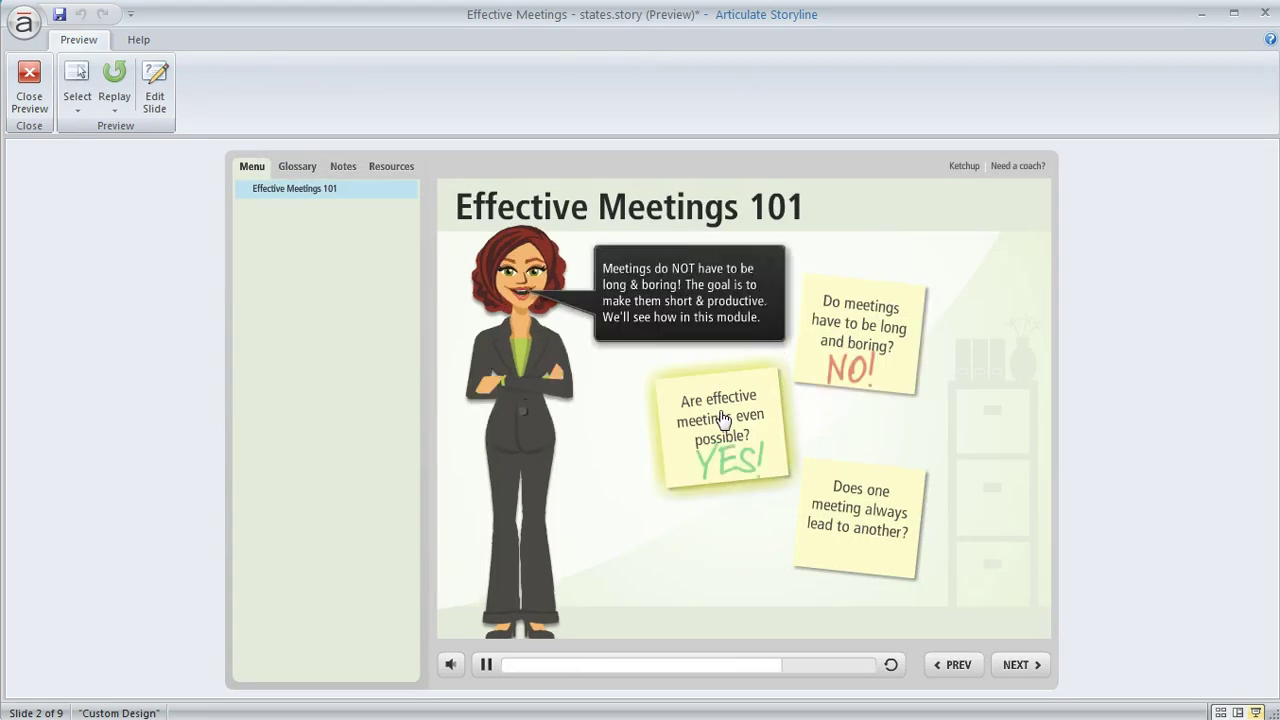
{"action": "left_click", "coordinate": [857, 525]}
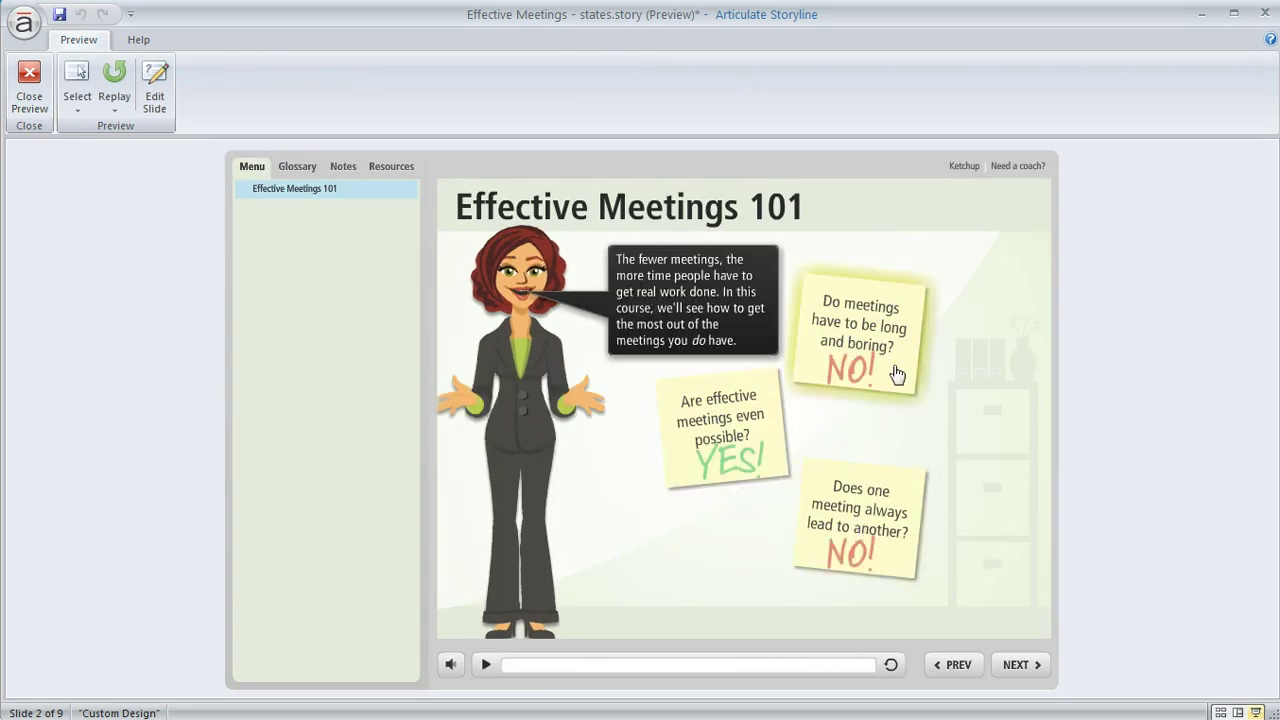
{"action": "left_click", "coordinate": [894, 371]}
{"action": "left_click", "coordinate": [30, 74]}
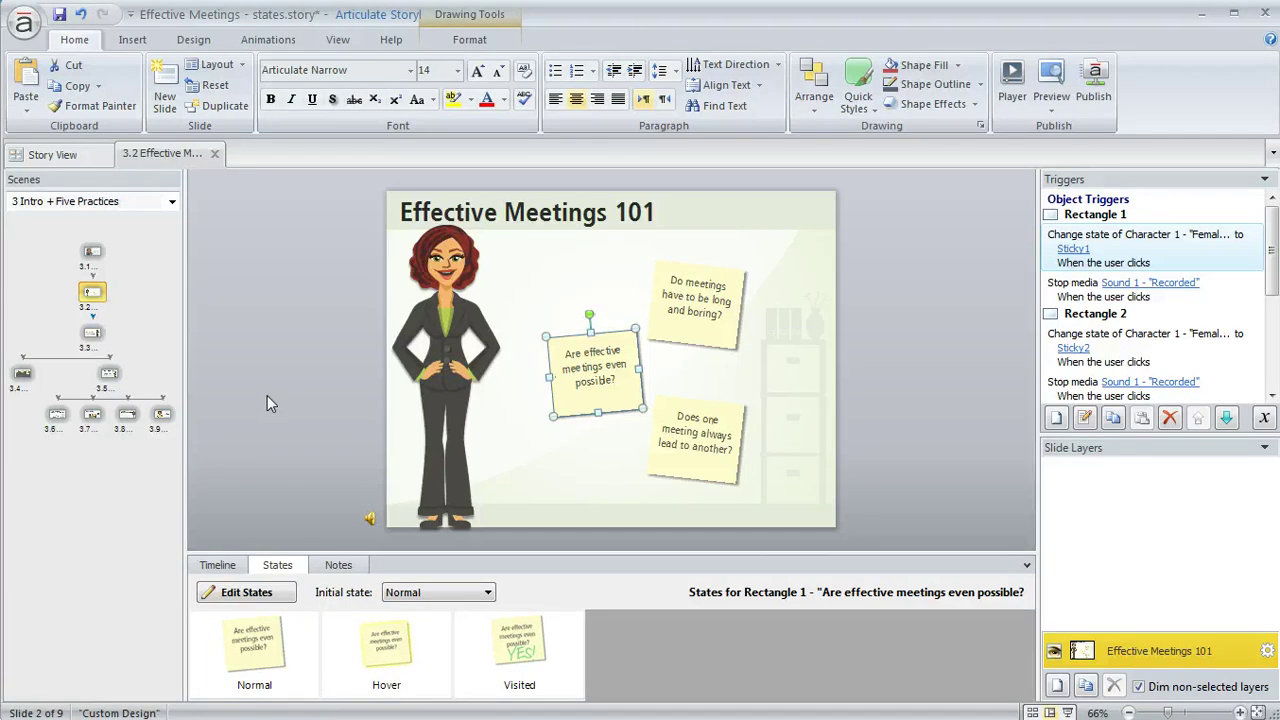
Step: Select the character and collapse then reopen the timeline and states area
{"action": "left_click", "coordinate": [449, 280]}
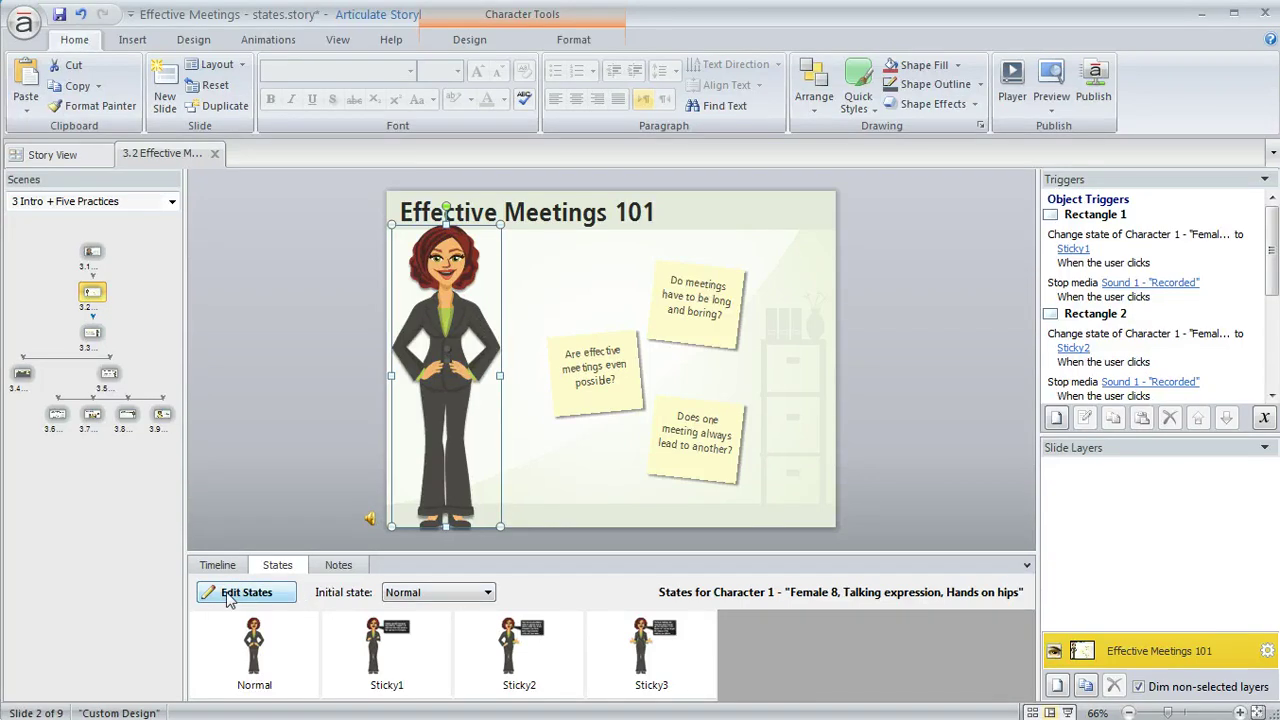
{"action": "left_click", "coordinate": [1027, 567]}
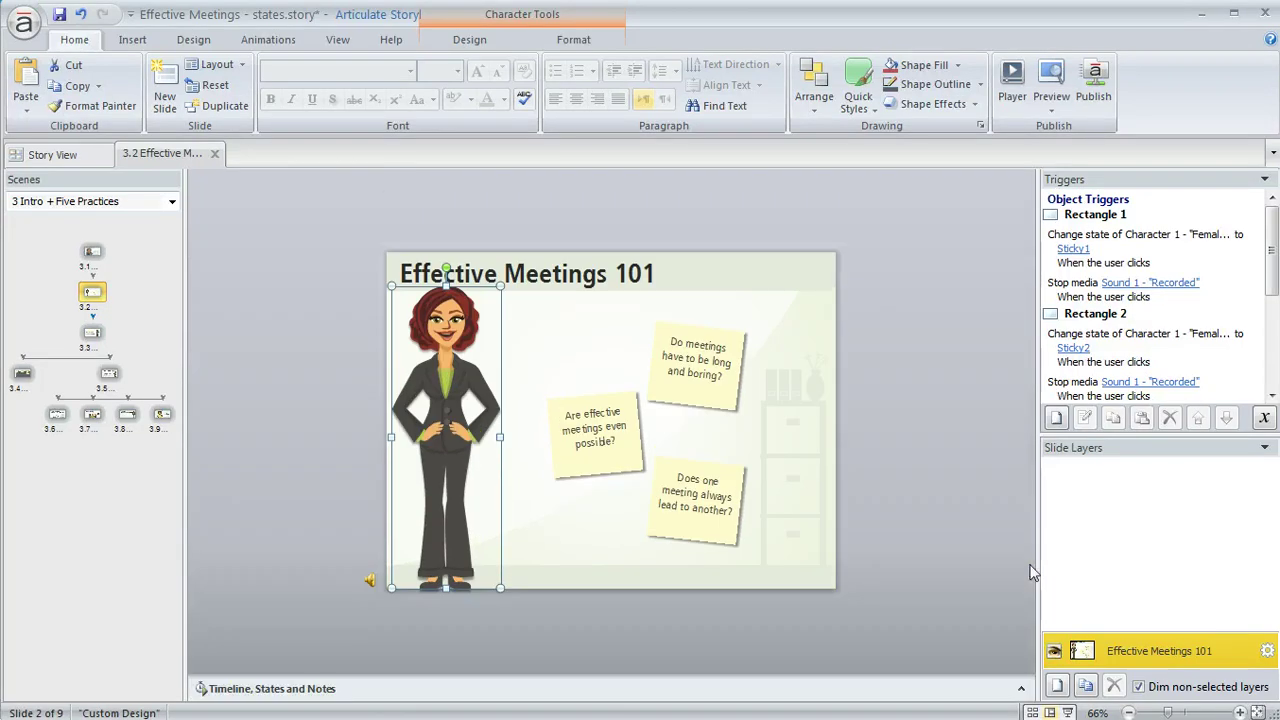
{"action": "left_click", "coordinate": [1021, 695]}
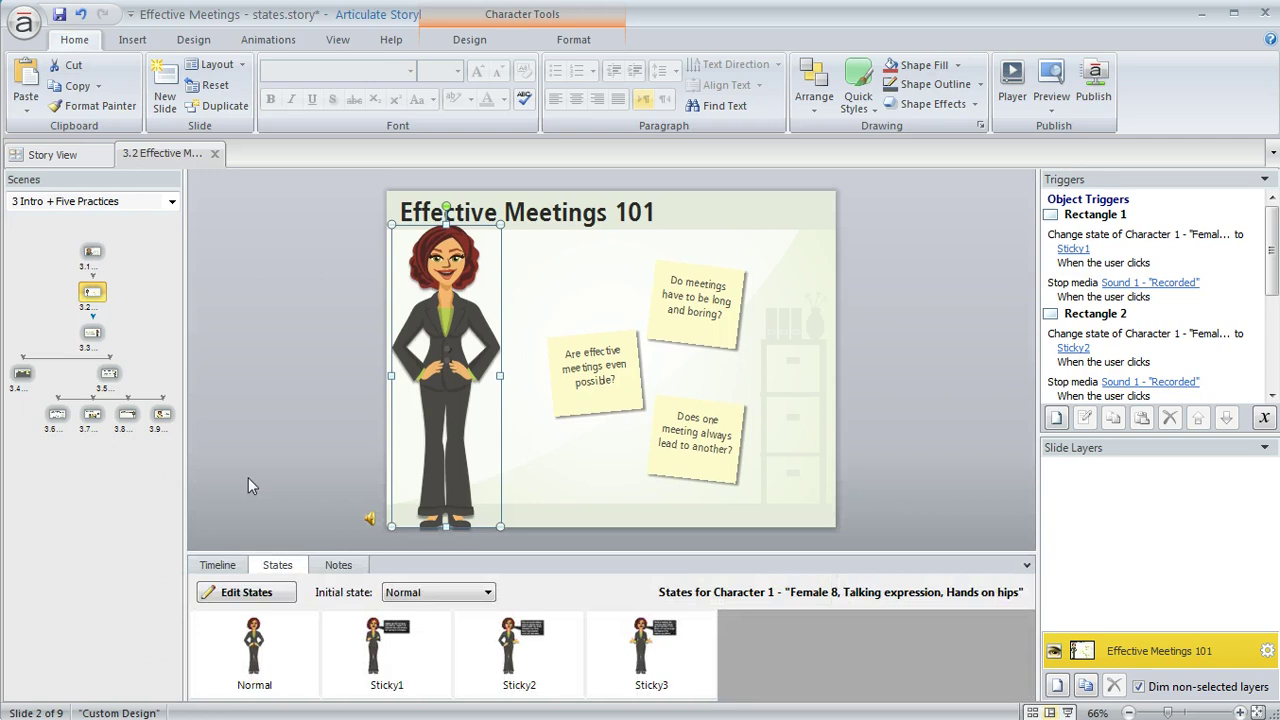
Step: In state editing, add a new character state using the built-in name Hover
{"action": "left_click", "coordinate": [275, 605]}
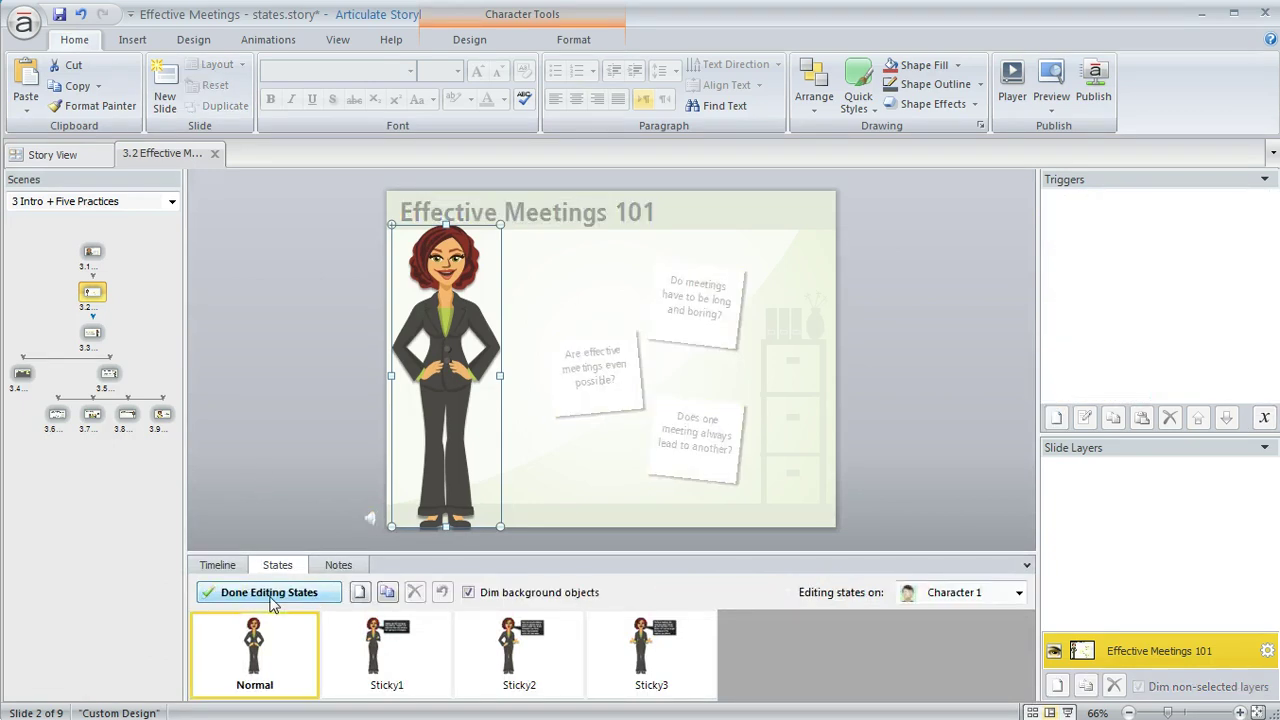
{"action": "left_click", "coordinate": [359, 593]}
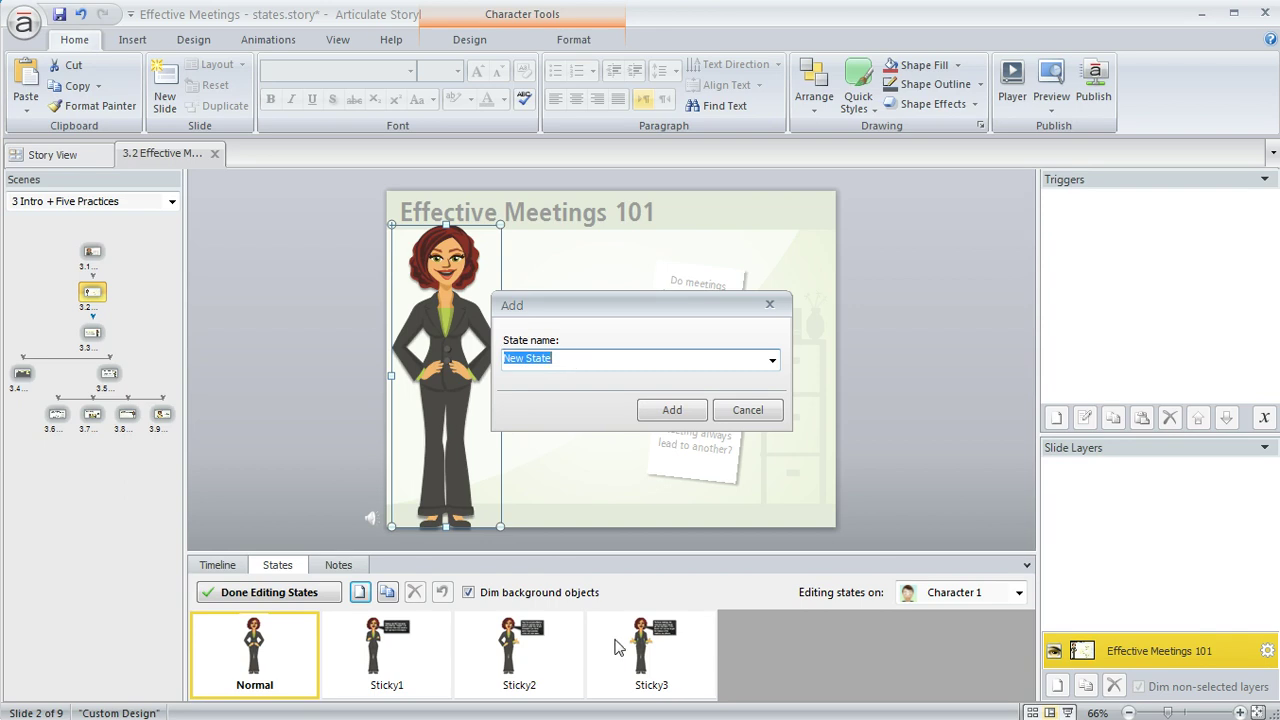
{"action": "left_click", "coordinate": [773, 361]}
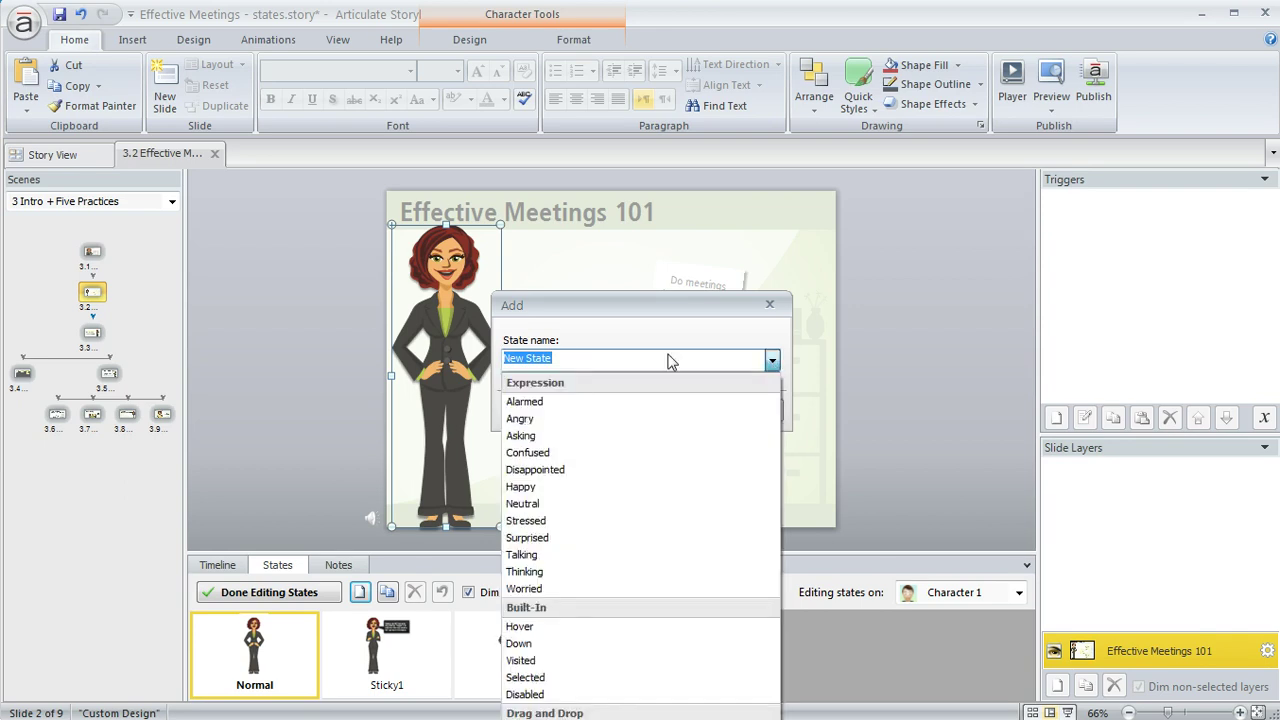
{"action": "left_click", "coordinate": [534, 627]}
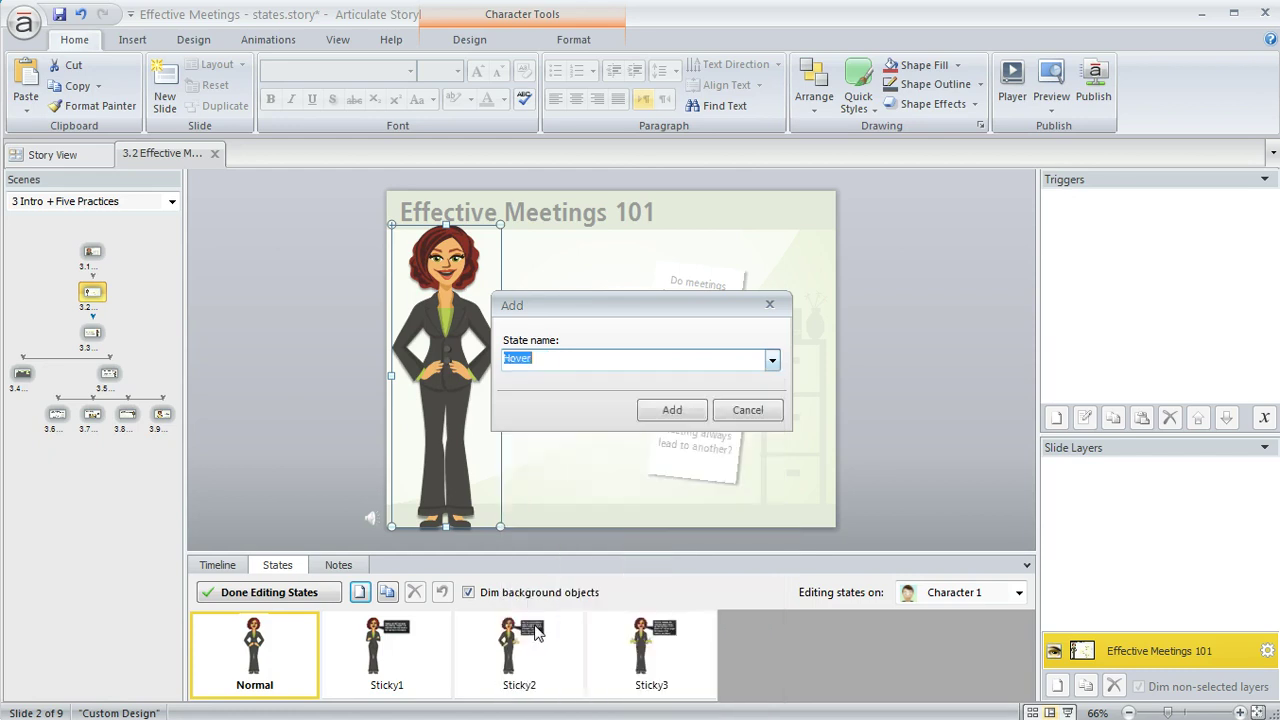
{"action": "left_click", "coordinate": [676, 414]}
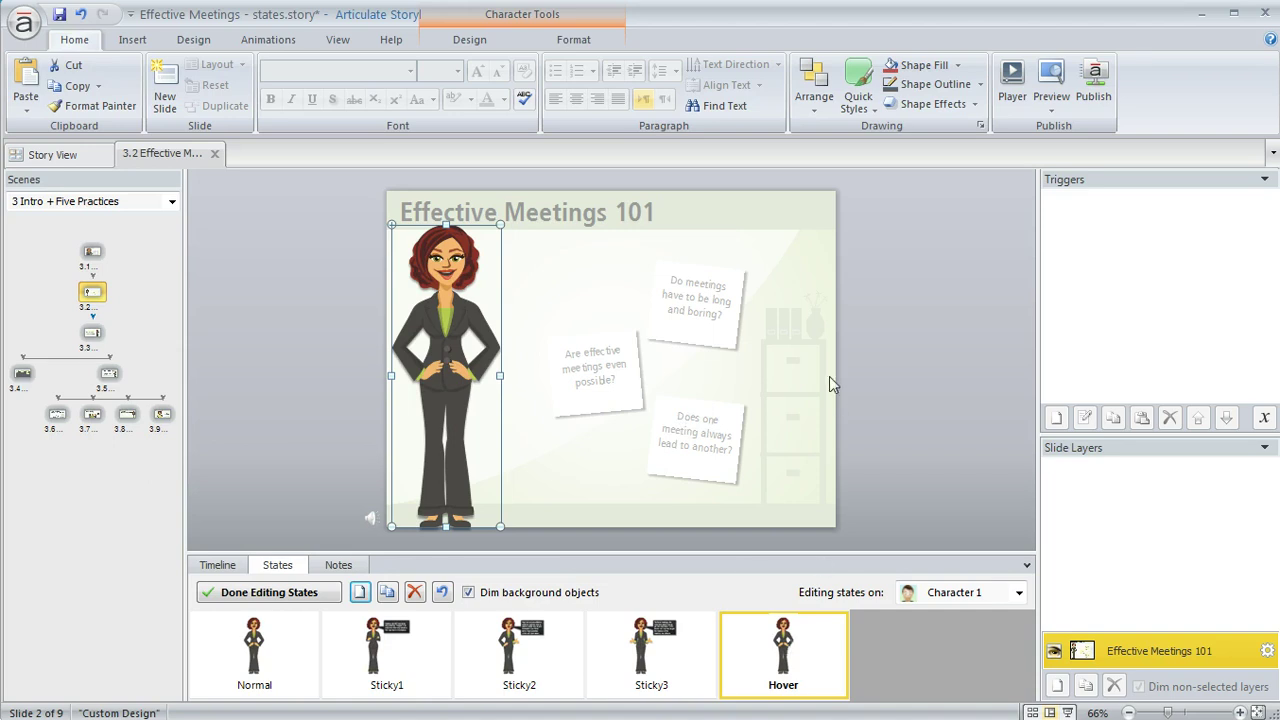
Step: Give the character's Hover state the Asking expression and Hands sides pose
{"action": "left_click", "coordinate": [471, 40]}
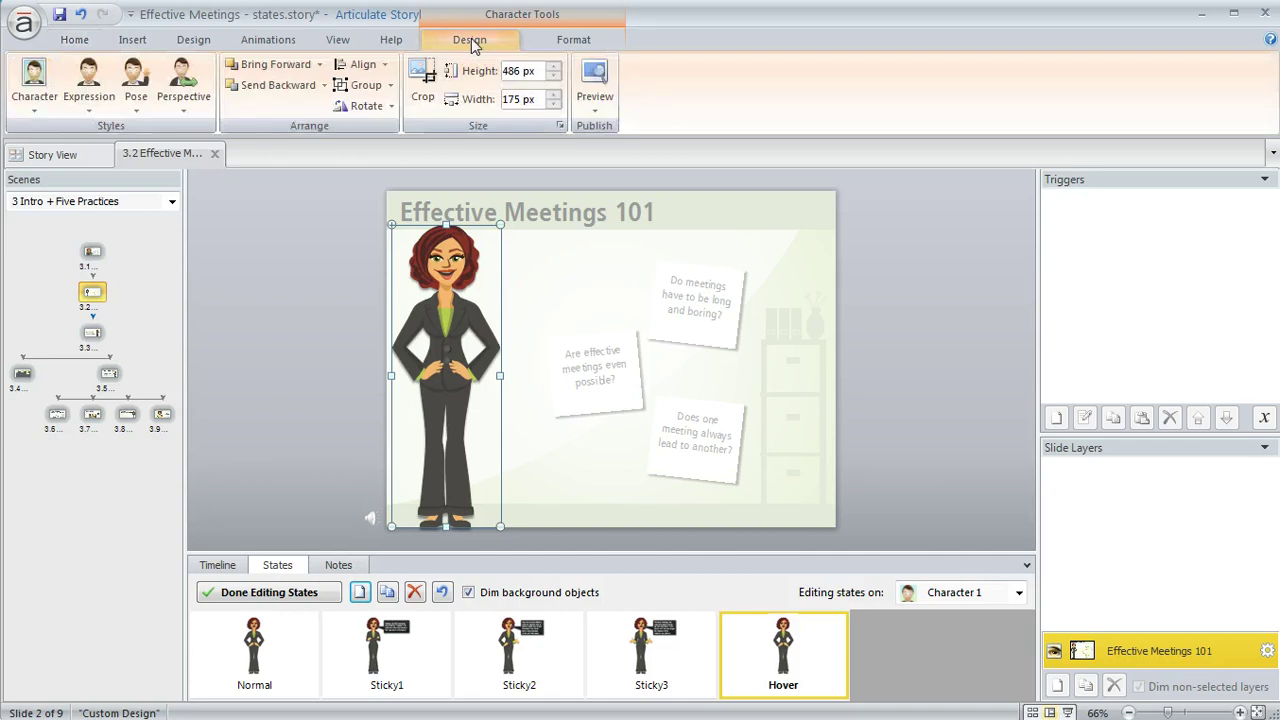
{"action": "left_click", "coordinate": [86, 105]}
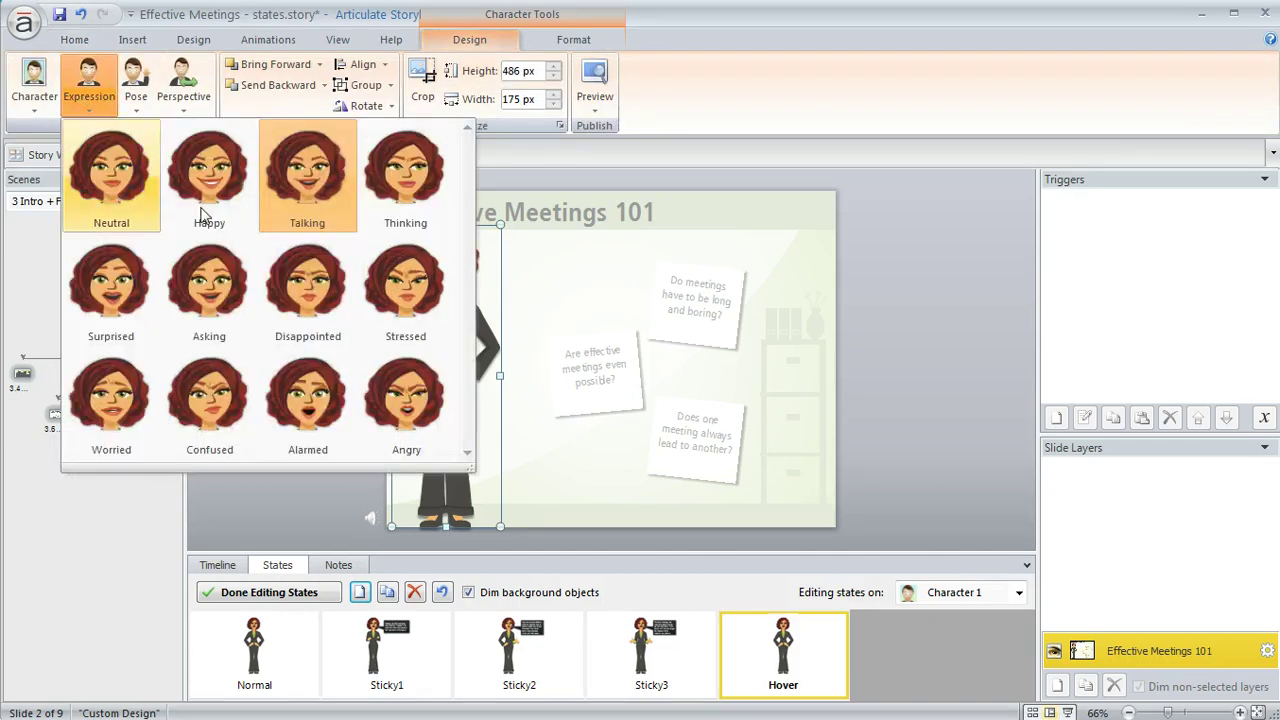
{"action": "left_click", "coordinate": [204, 272]}
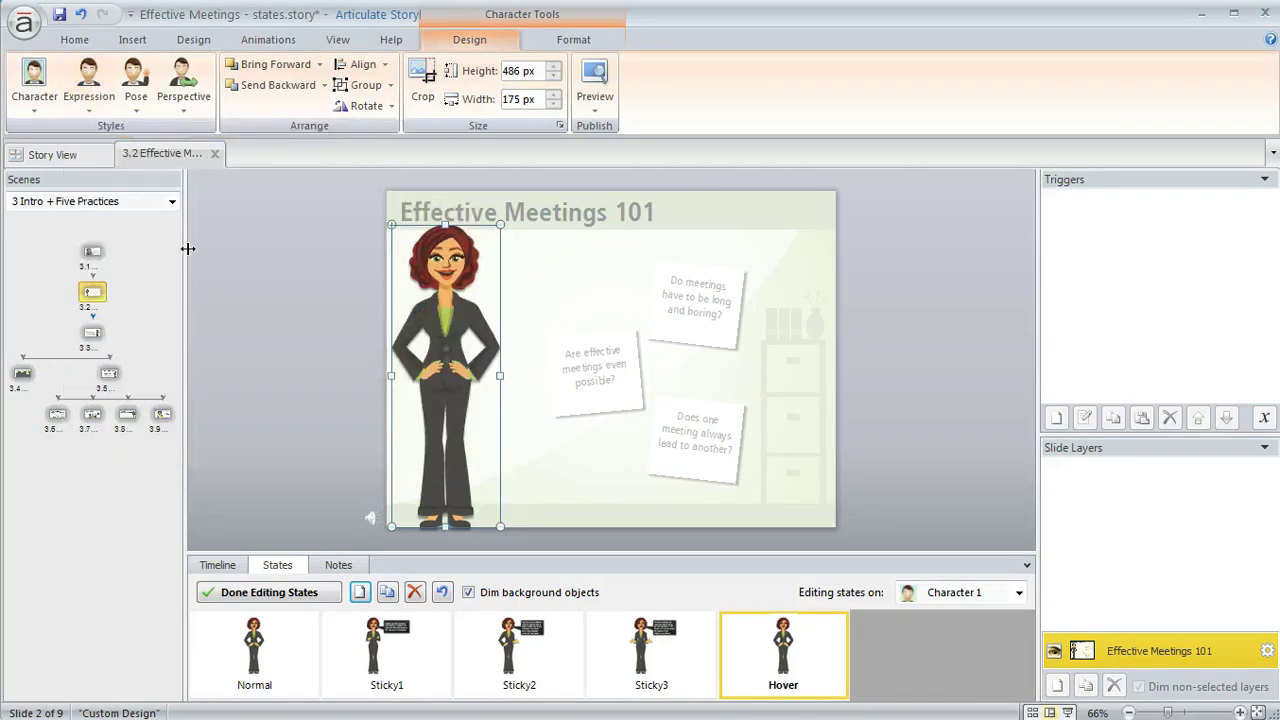
{"action": "left_click", "coordinate": [140, 100]}
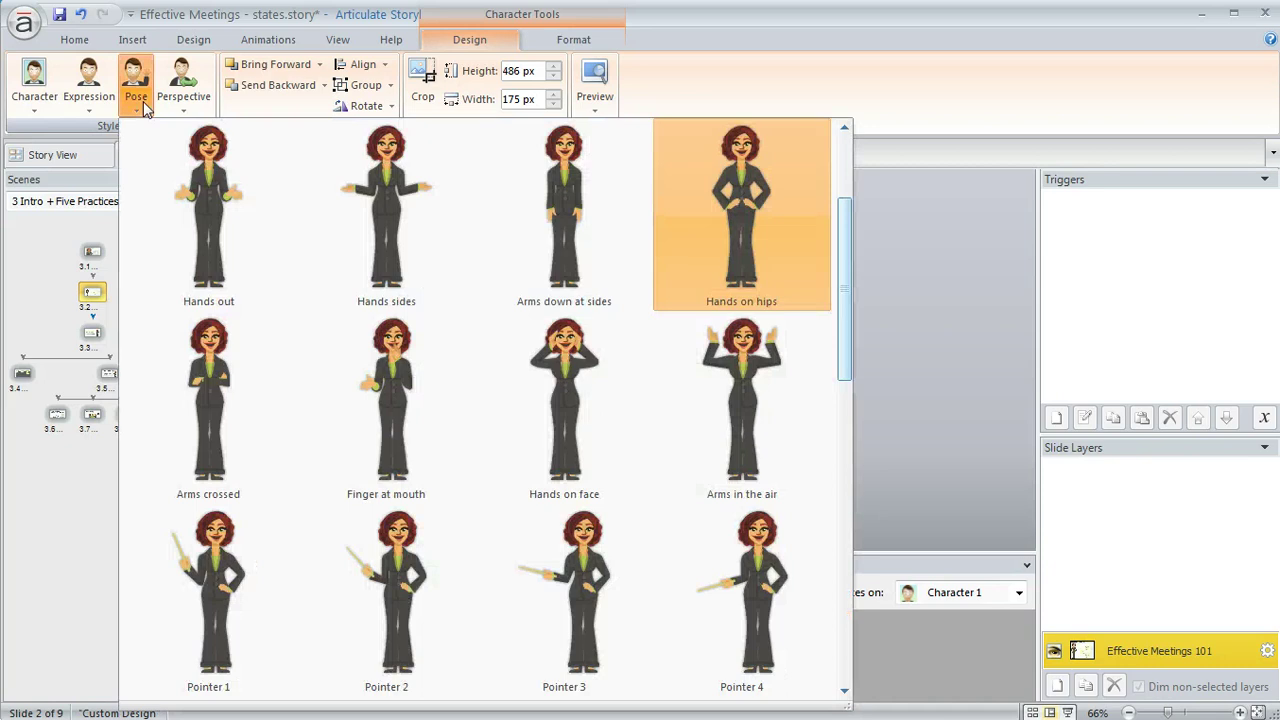
{"action": "left_click", "coordinate": [379, 186]}
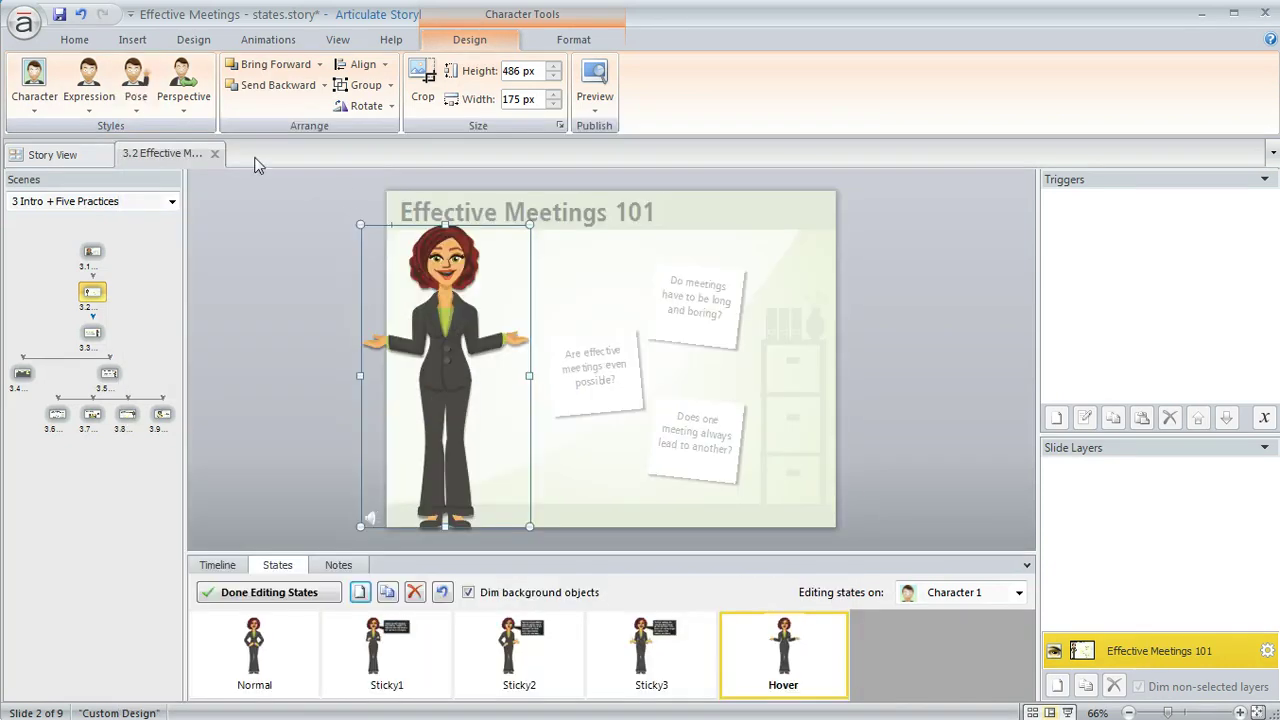
Step: Add a rectangular caption reading 'Click on the sticky notes!' pointing at the character's mouth, with enlarged text
{"action": "left_click", "coordinate": [137, 44]}
{"action": "left_click", "coordinate": [389, 106]}
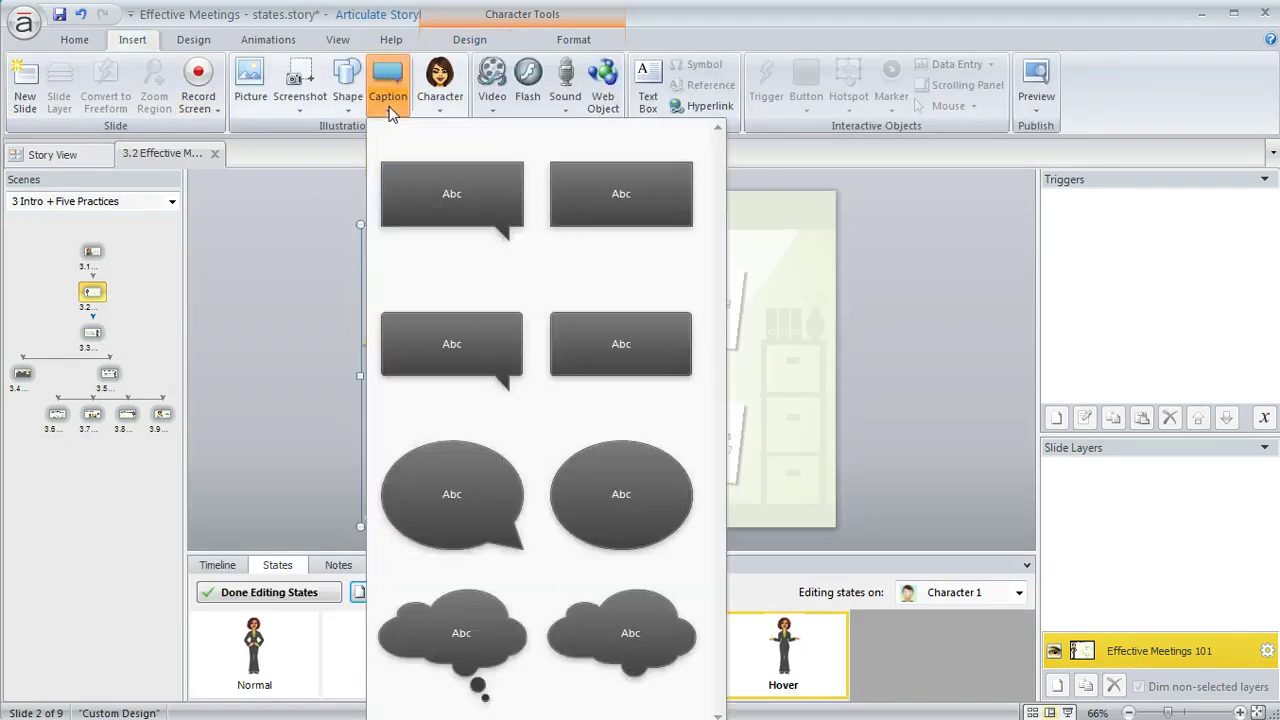
{"action": "left_click", "coordinate": [419, 186]}
{"action": "mouse_move", "coordinate": [608, 235]}
{"action": "left_mouse_down"}
{"action": "mouse_move", "coordinate": [551, 286]}
{"action": "mouse_move", "coordinate": [496, 285]}
{"action": "left_mouse_up"}
{"action": "left_click_drag", "start_coordinate": [578, 286], "coordinate": [478, 262]}
{"action": "type", "text": "Click on the sticky notes!"}
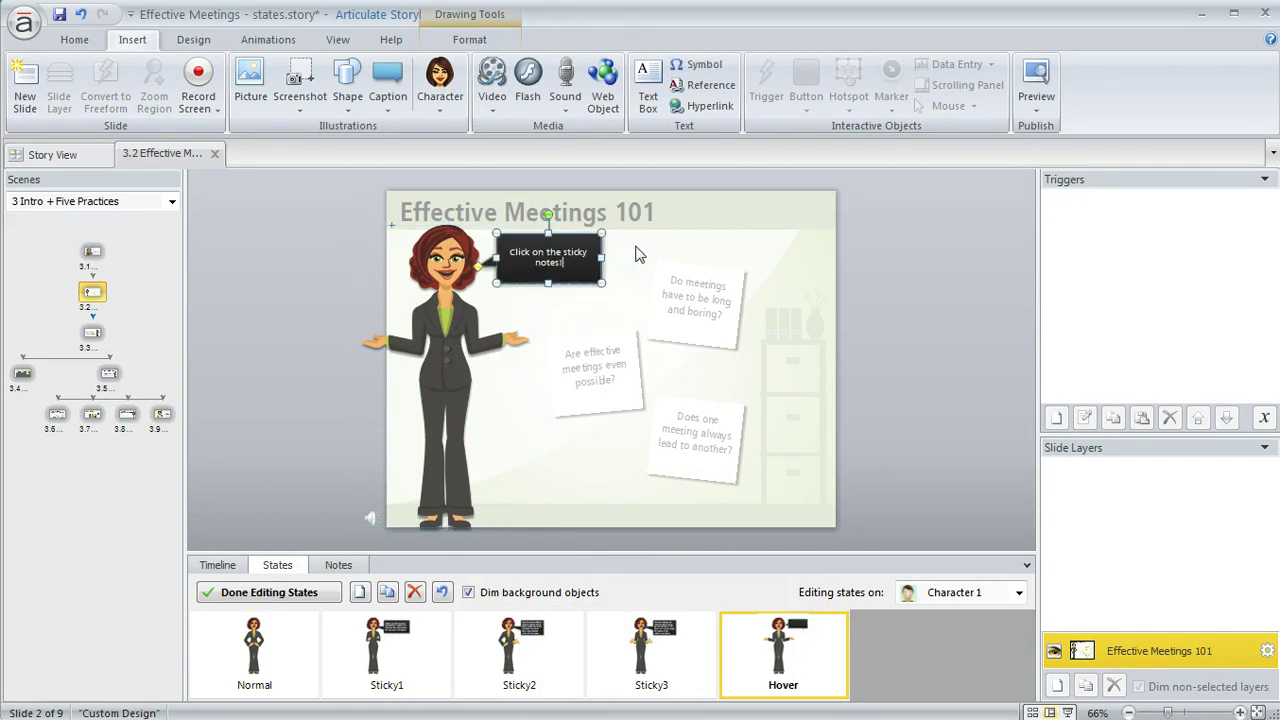
{"action": "left_click", "coordinate": [72, 40]}
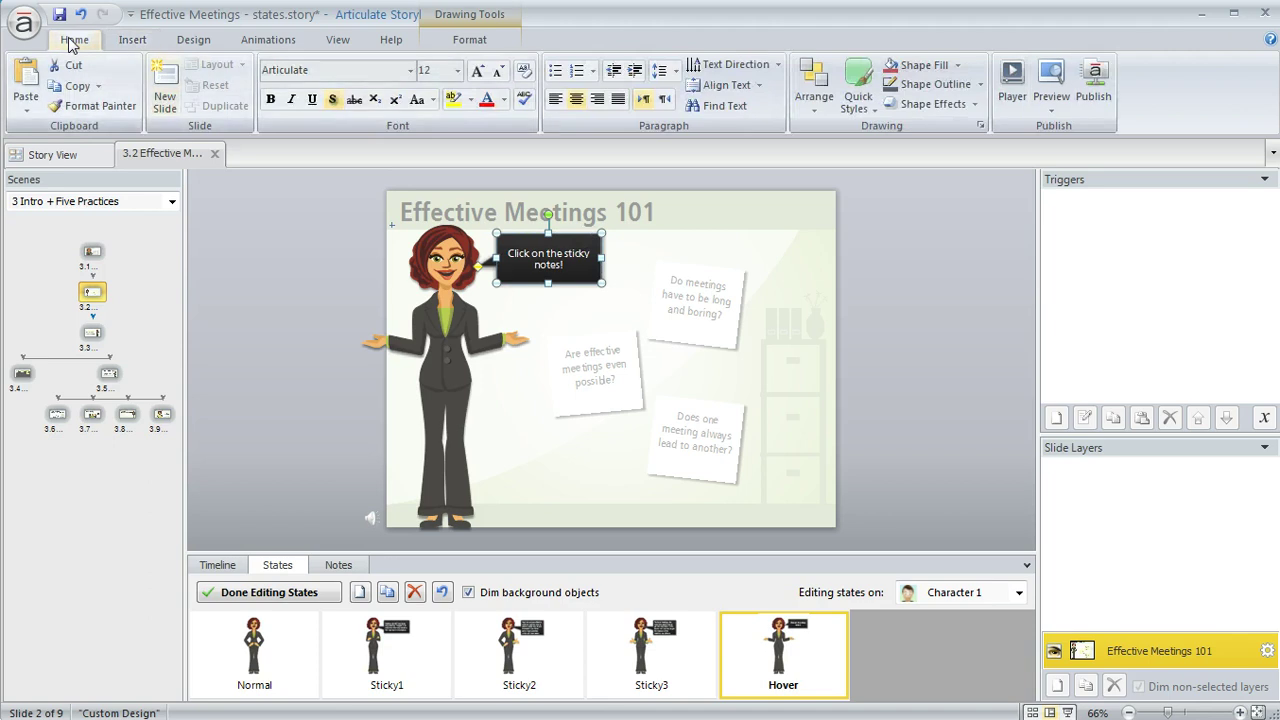
{"action": "left_click", "coordinate": [478, 72]}
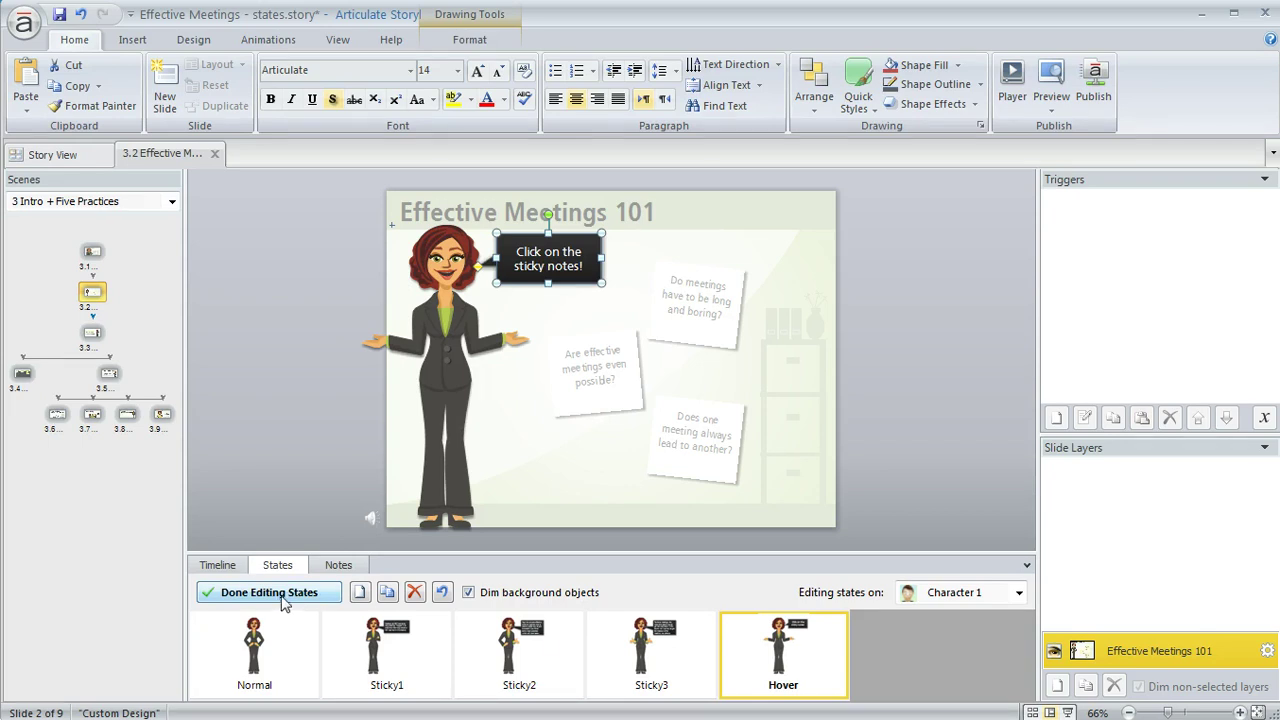
Step: Check the list of editable slide objects, then finish editing the character's states
{"action": "left_click", "coordinate": [1019, 596]}
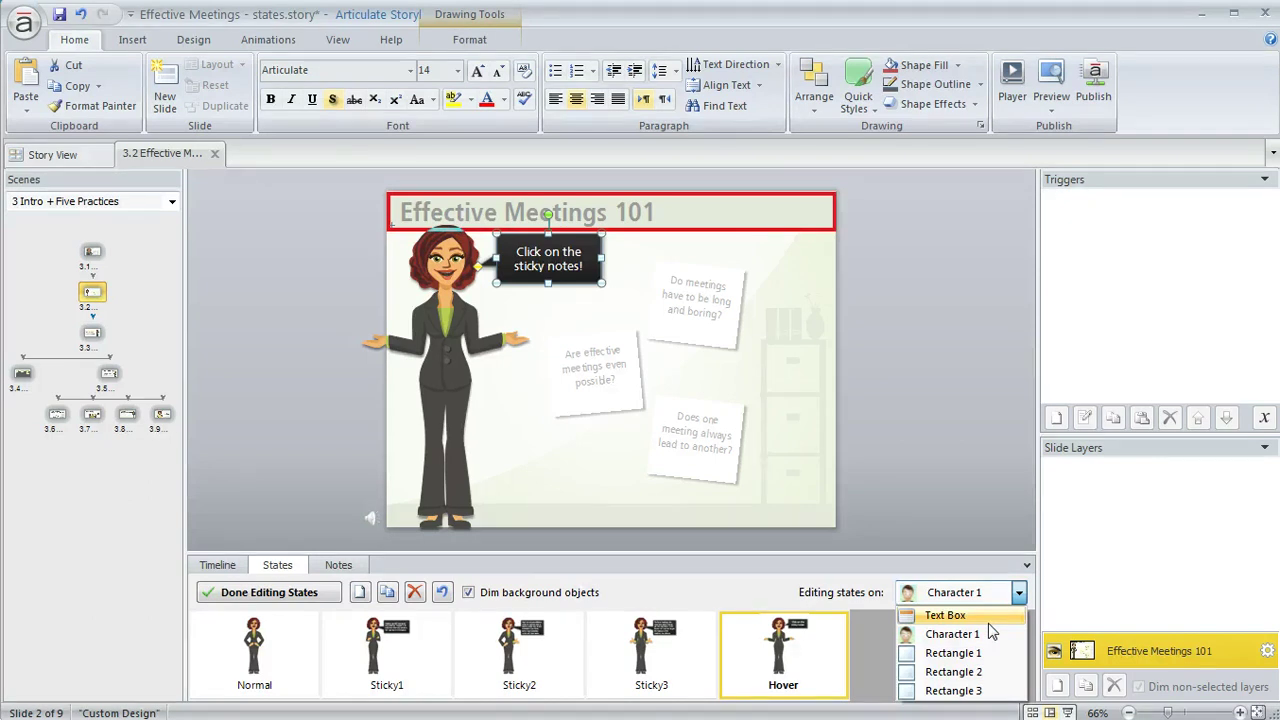
{"action": "left_click", "coordinate": [238, 596]}
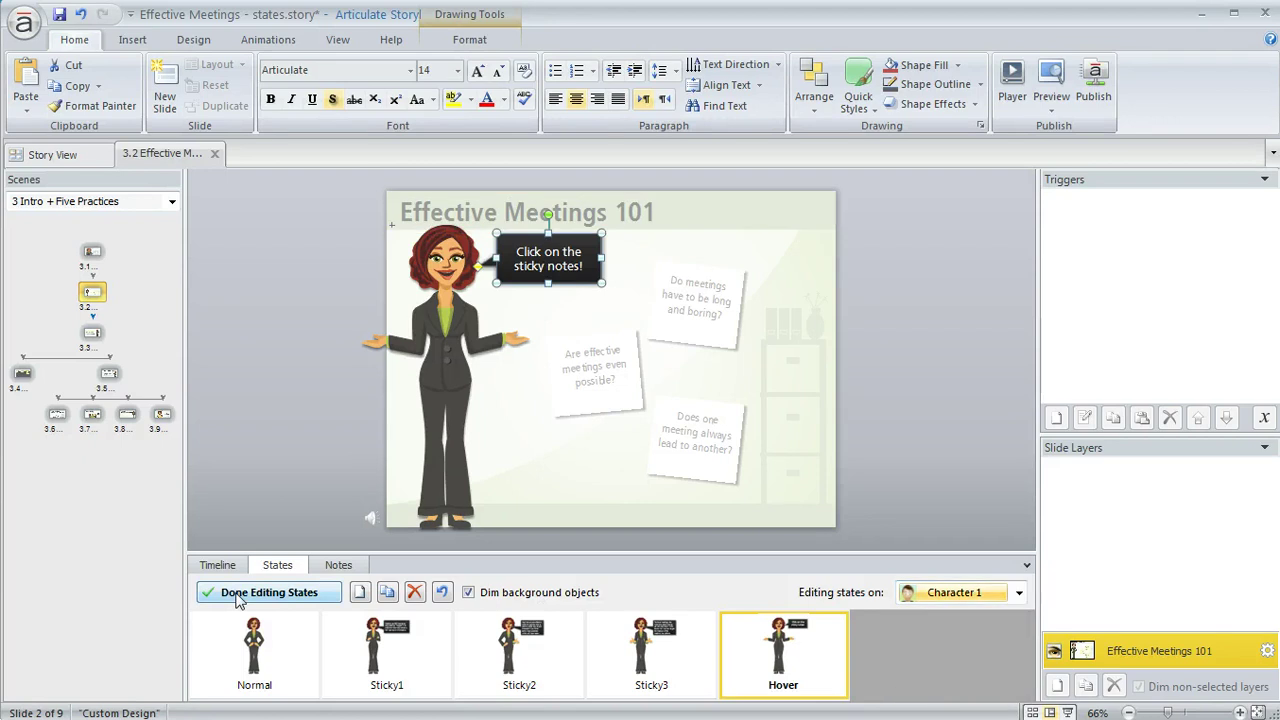
{"action": "left_click", "coordinate": [238, 596]}
{"action": "left_click", "coordinate": [1051, 100]}
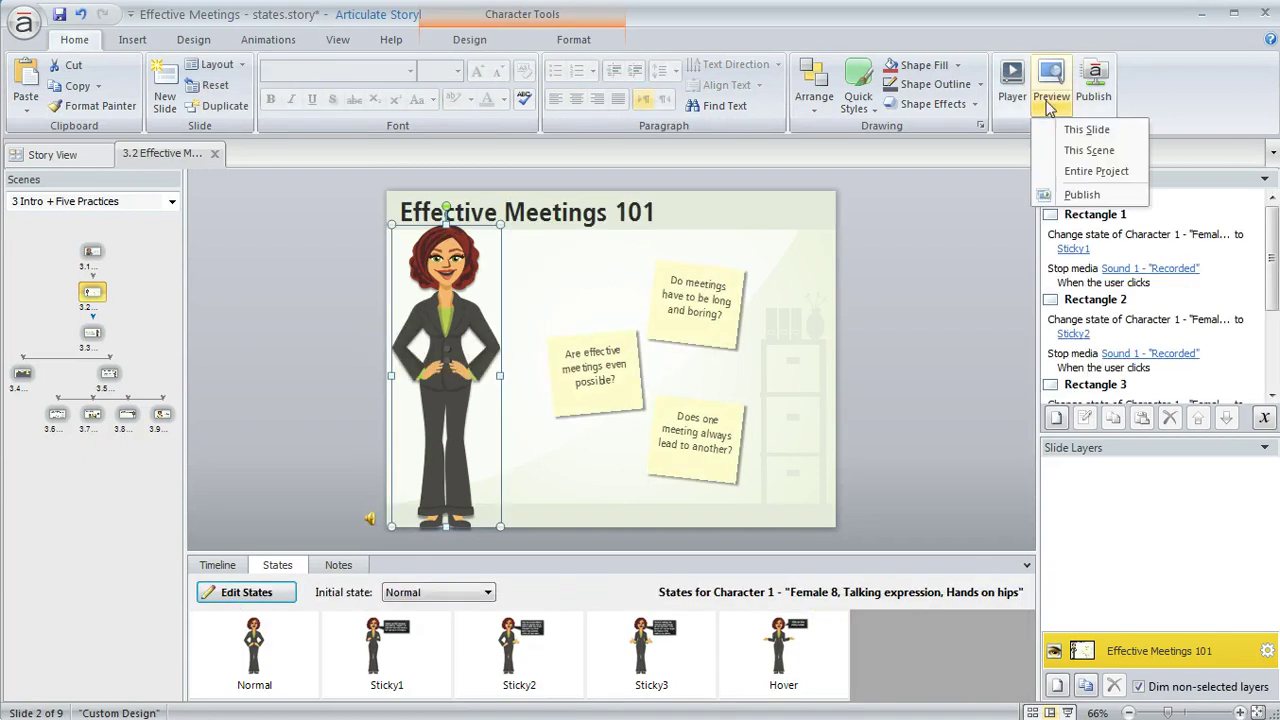
{"action": "left_click", "coordinate": [1080, 132]}
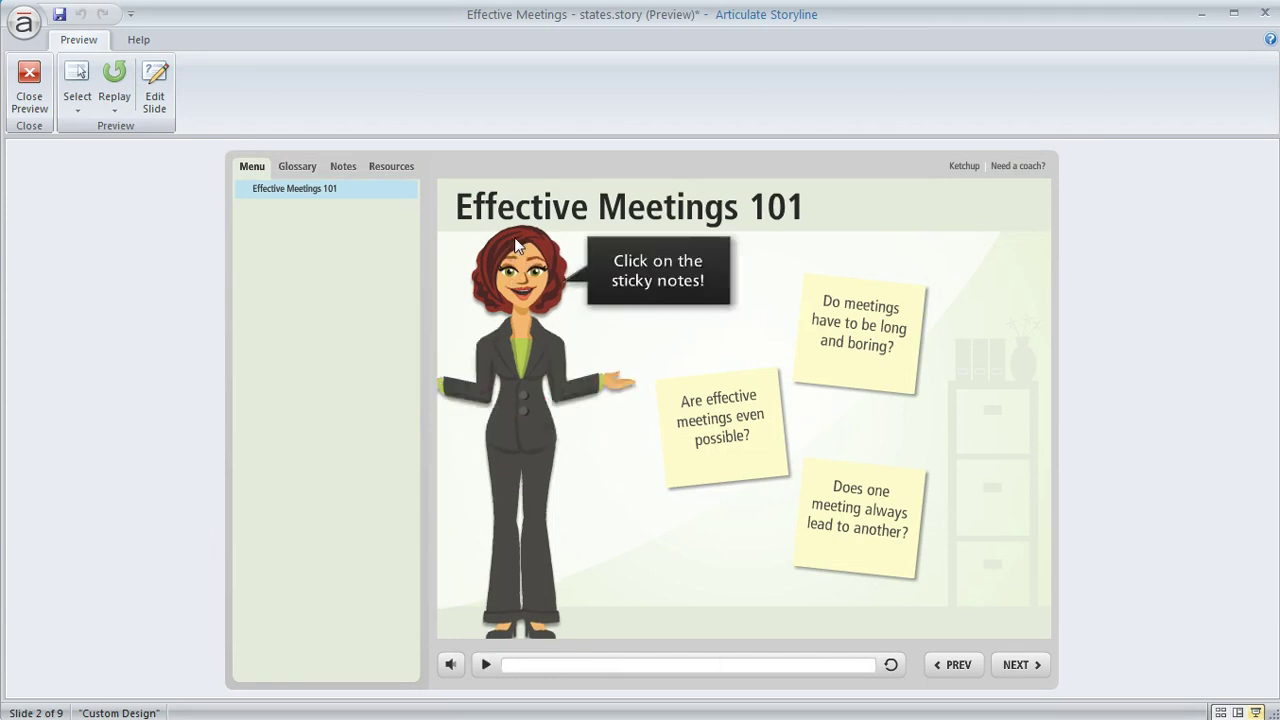
{"action": "left_click", "coordinate": [27, 77]}
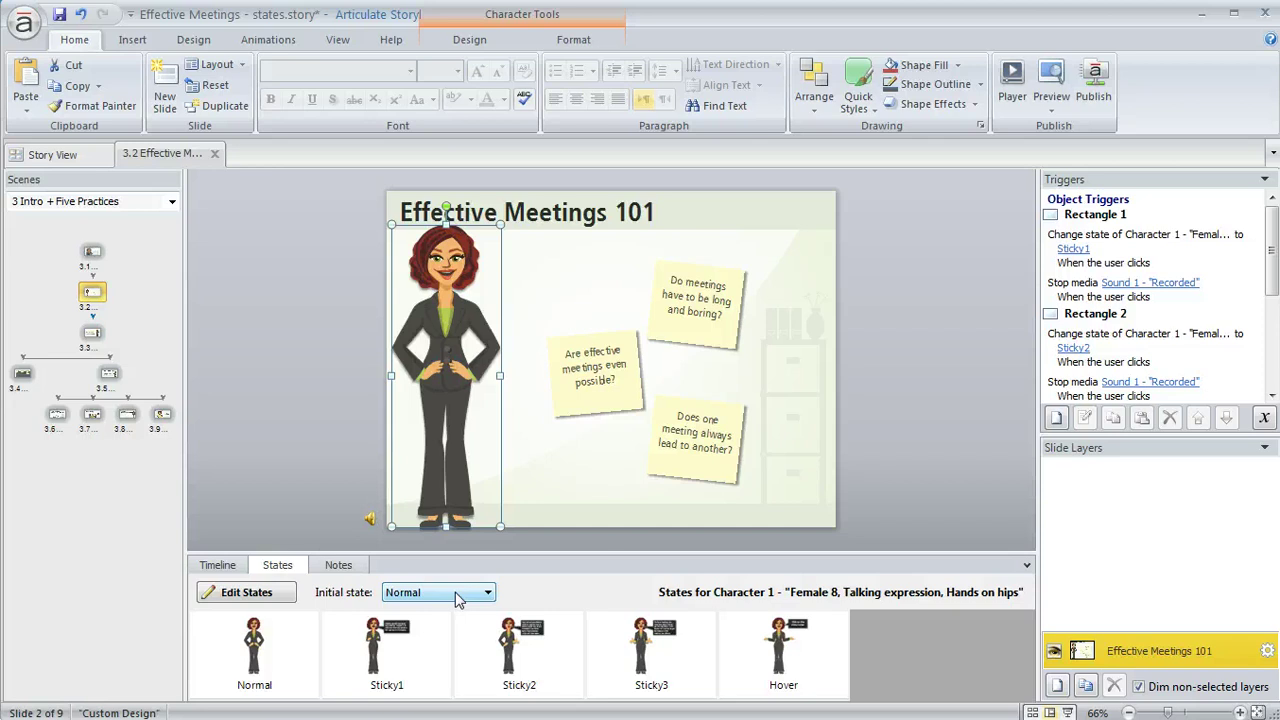
{"action": "left_click", "coordinate": [489, 593]}
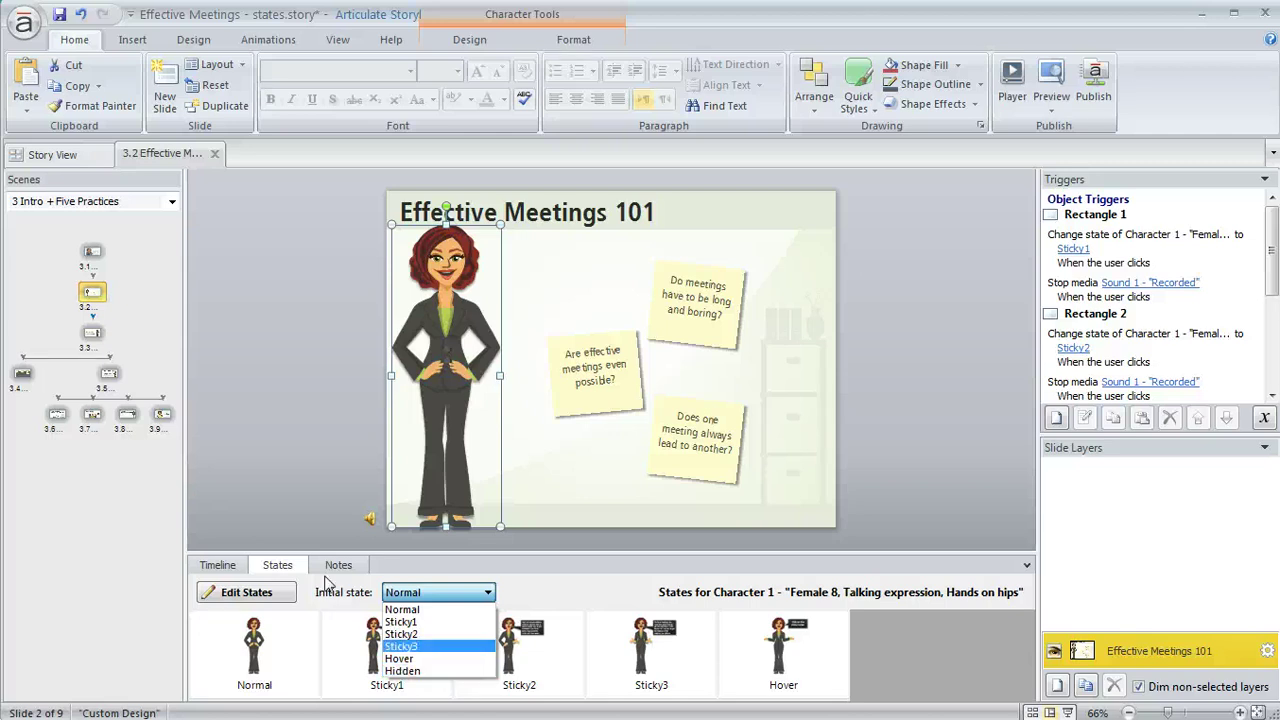
{"action": "left_click", "coordinate": [304, 473]}
{"action": "left_click", "coordinate": [450, 338]}
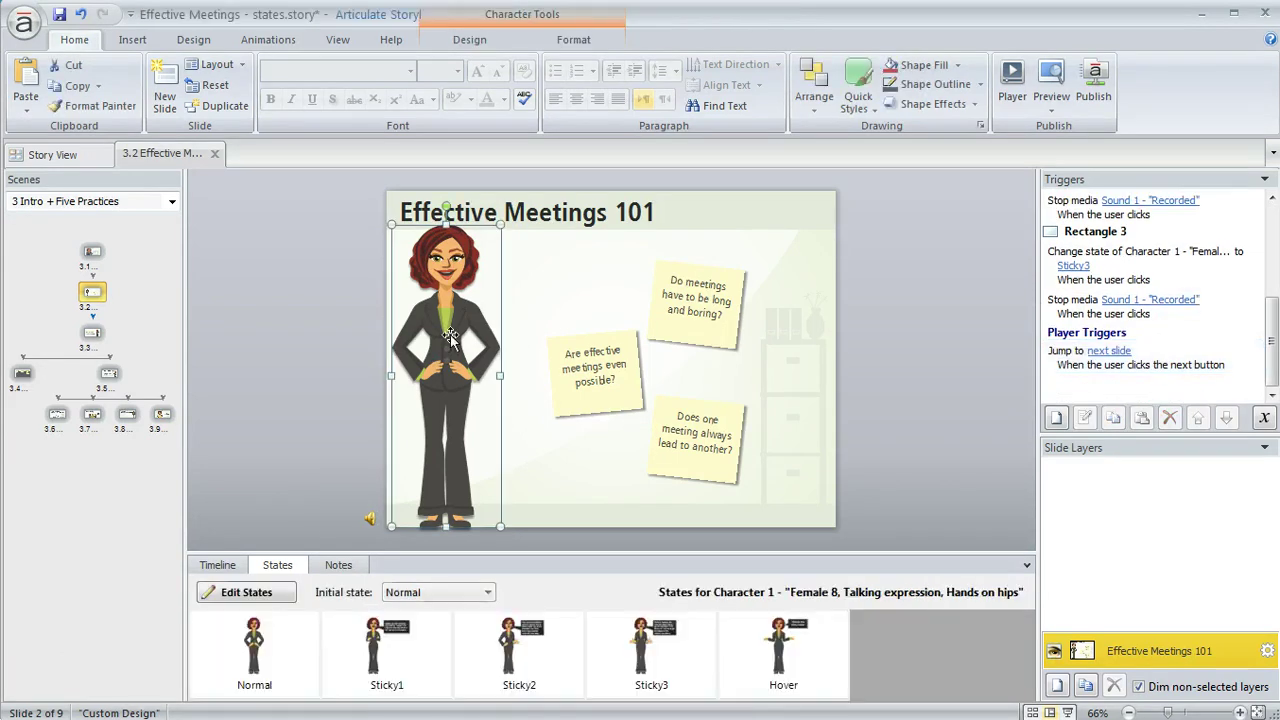
Step: Delete the character's Hover state, confirming on the second attempt after cancelling the first
{"action": "left_click", "coordinate": [280, 597]}
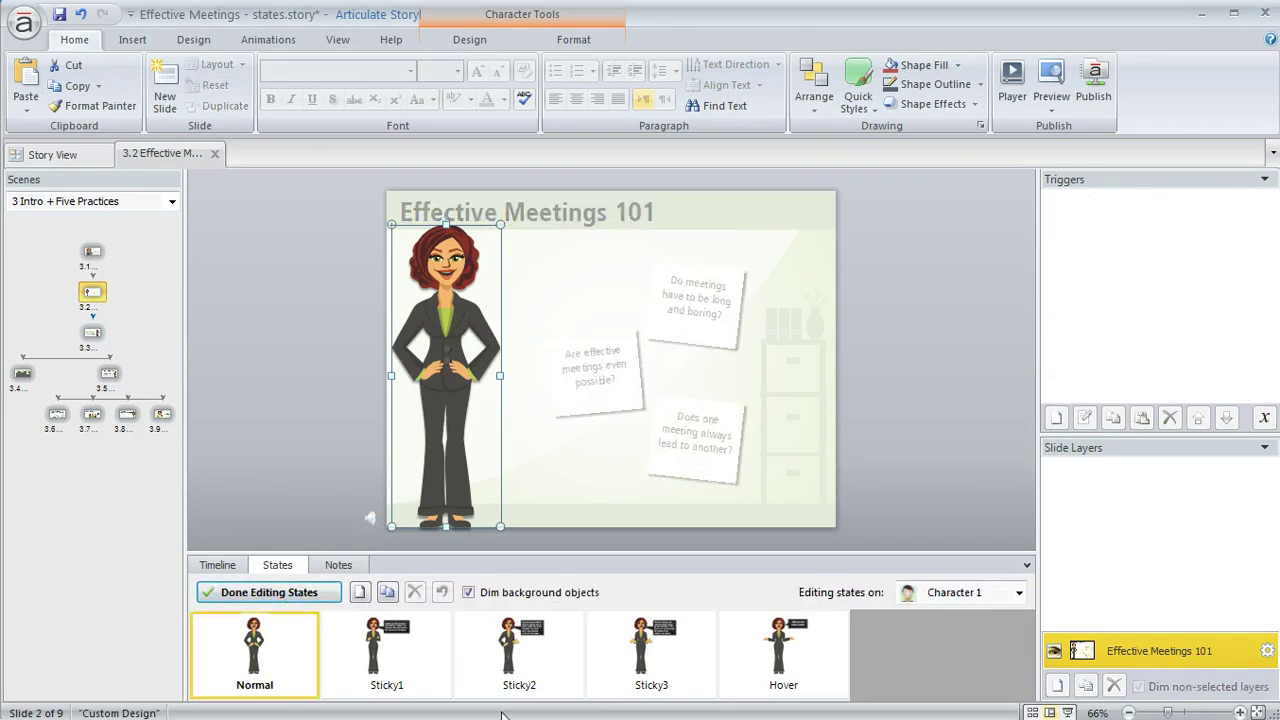
{"action": "left_click", "coordinate": [784, 652]}
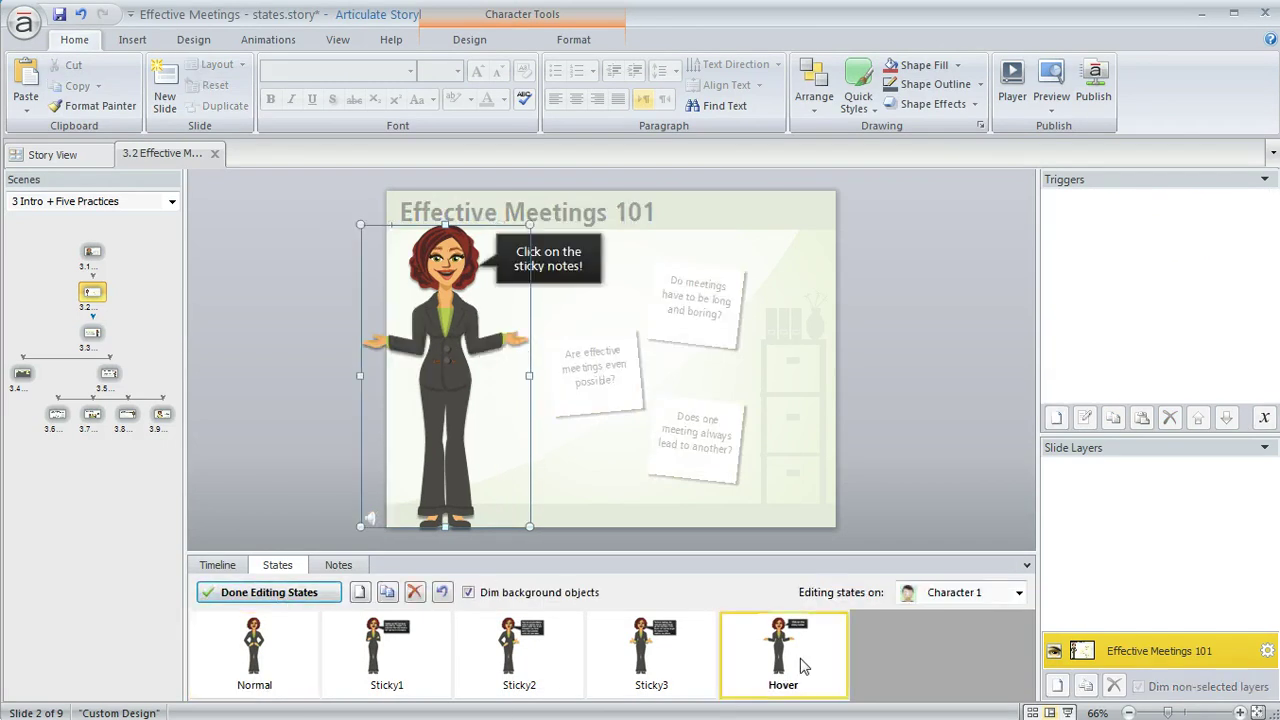
{"action": "key", "text": "Delete"}
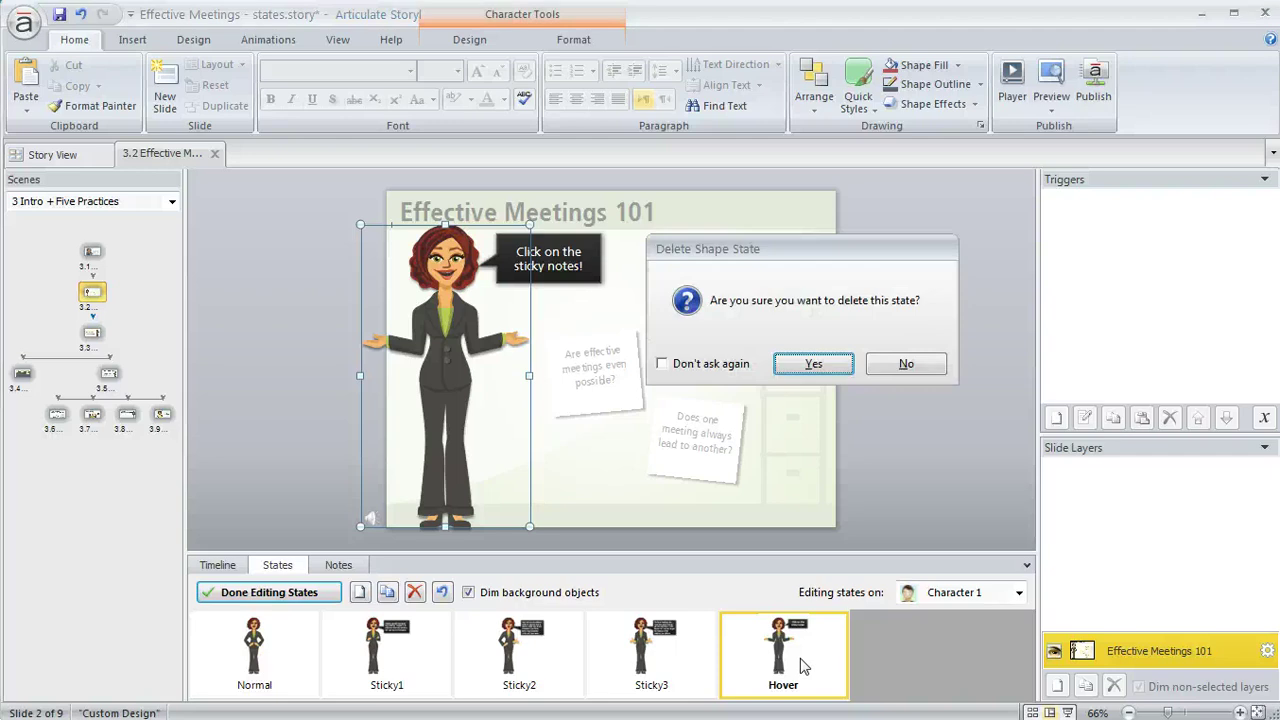
{"action": "left_click", "coordinate": [904, 365]}
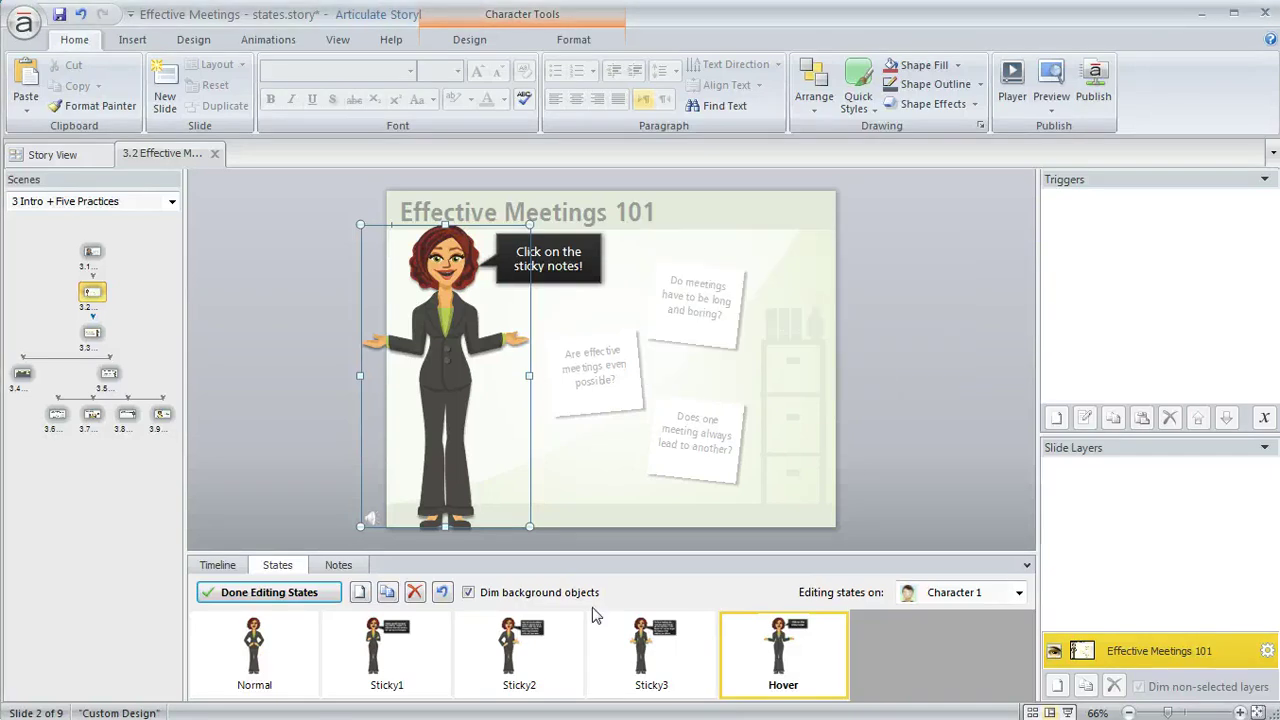
{"action": "left_click", "coordinate": [416, 593]}
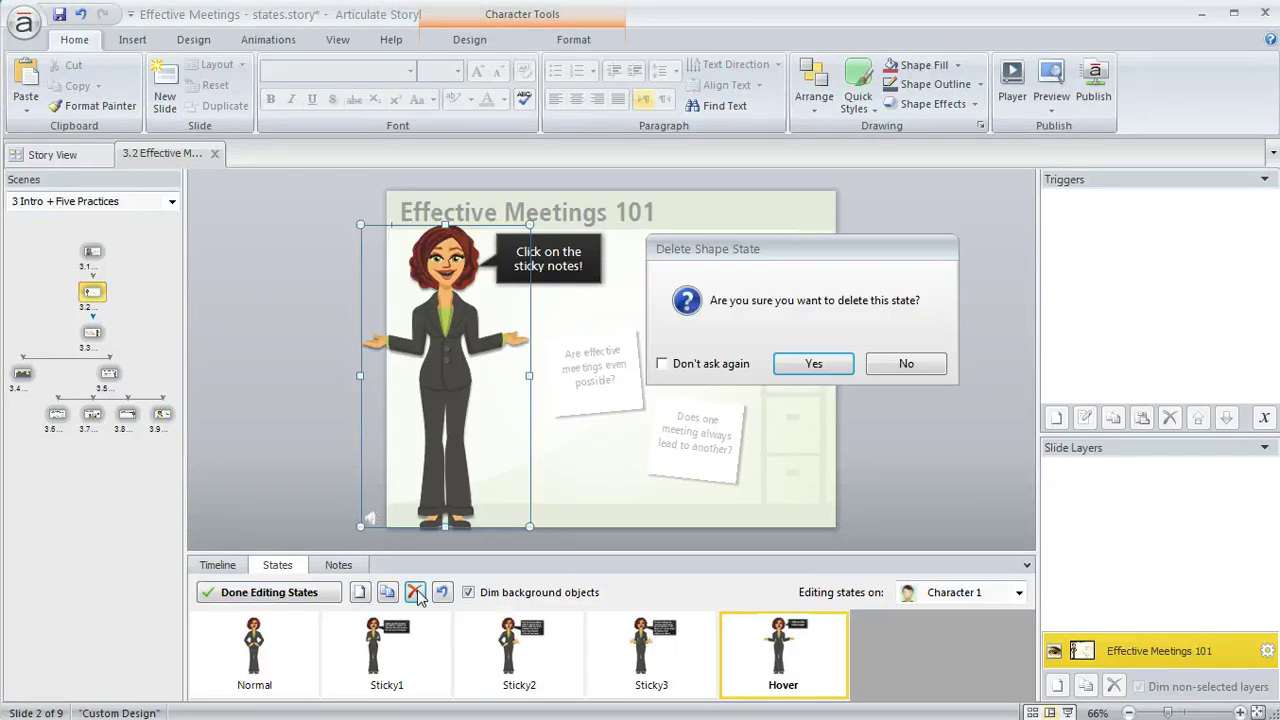
{"action": "left_click", "coordinate": [843, 368]}
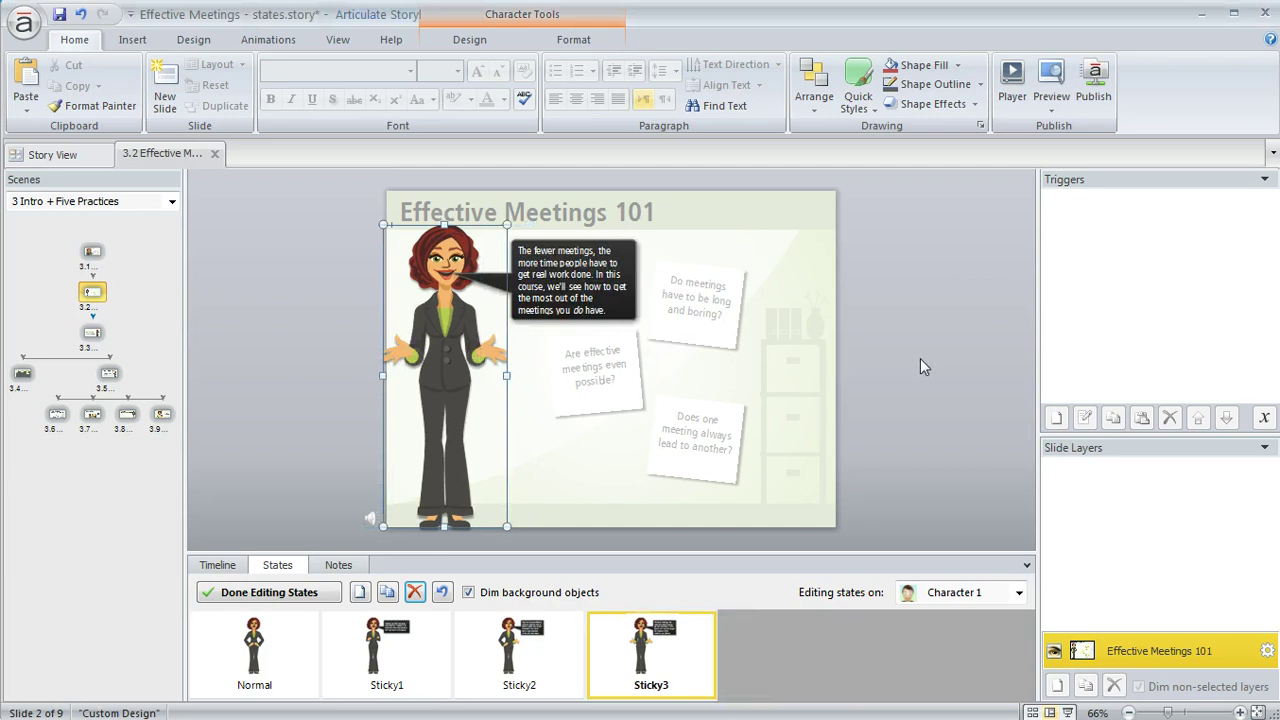